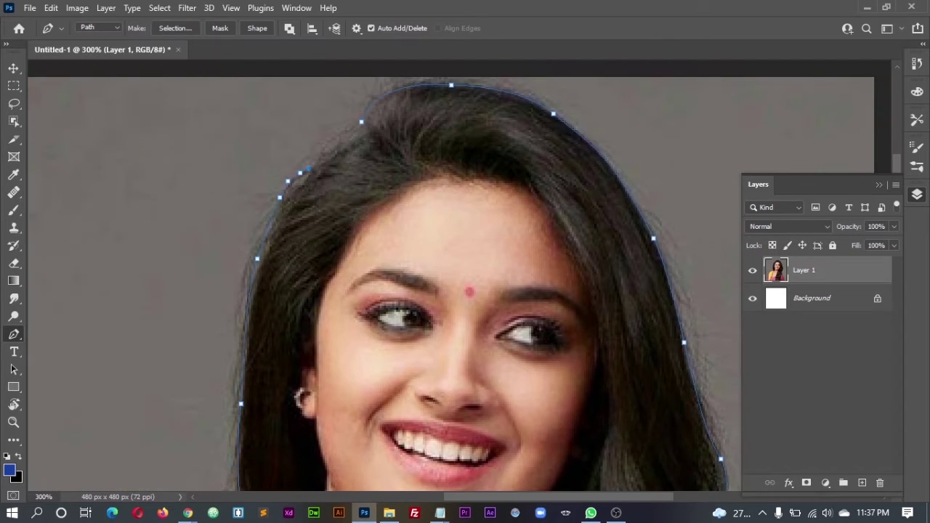
Turn the woman's traced outline into a selection and copy her onto a new layer
key("ctrl+1")
key("ctrl+Return")
key("ctrl+j")
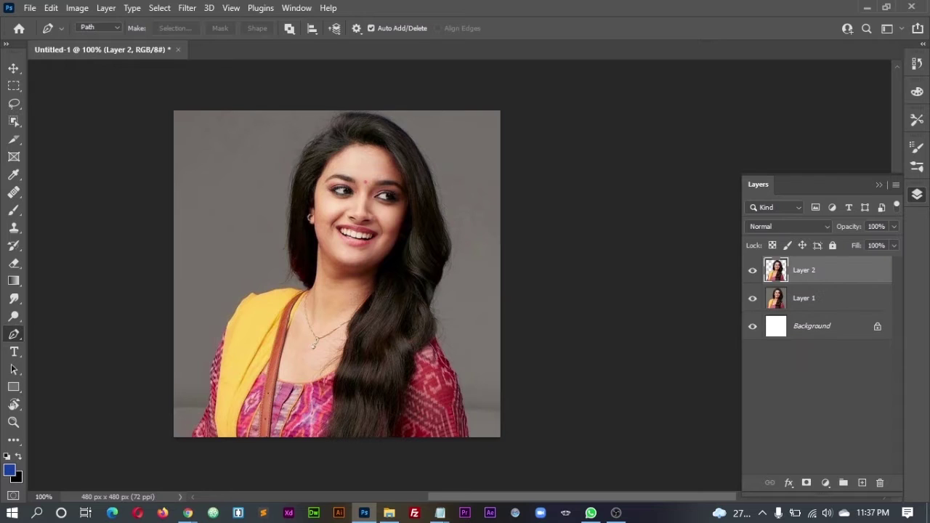
left_click(803, 298)
Add a blank layer above the original photo and fill it with sampled grey #63605b
key("ctrl+shift+n")
key("Return")
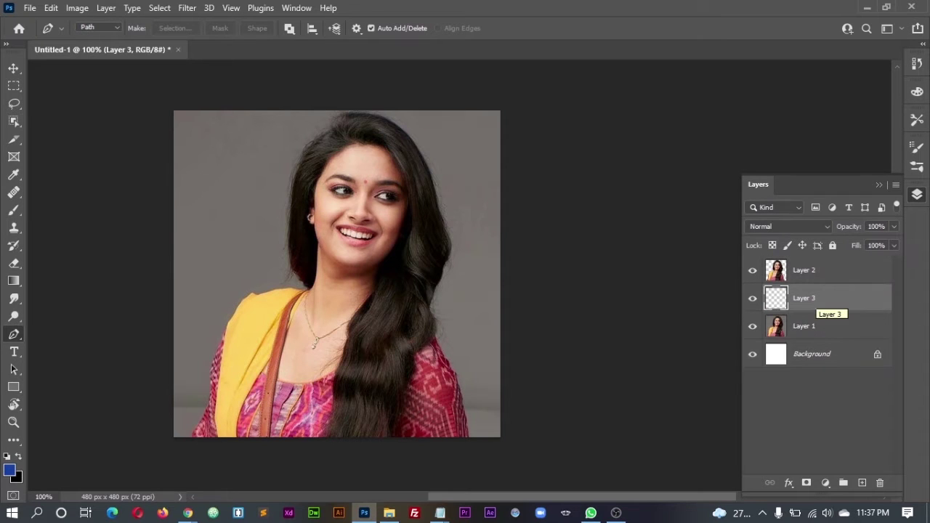
left_click(9, 470)
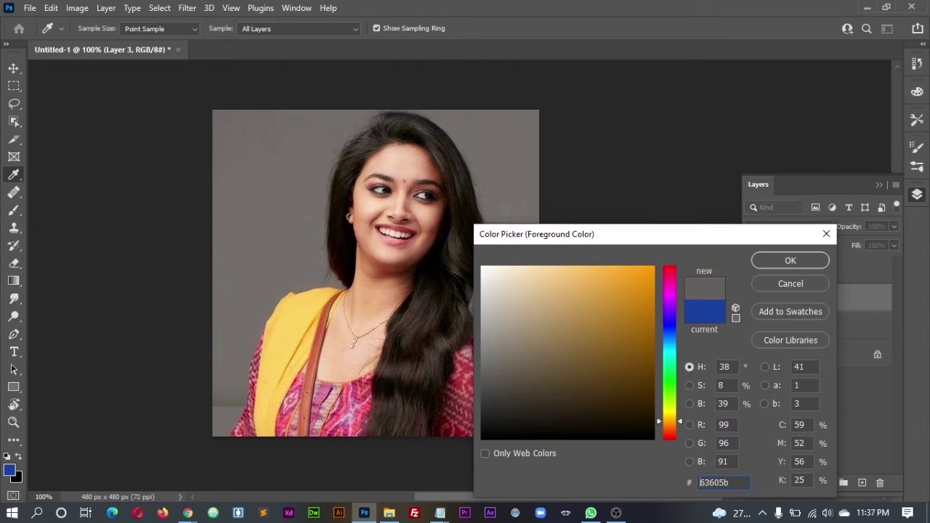
key("Return")
key("alt+BackSpace")
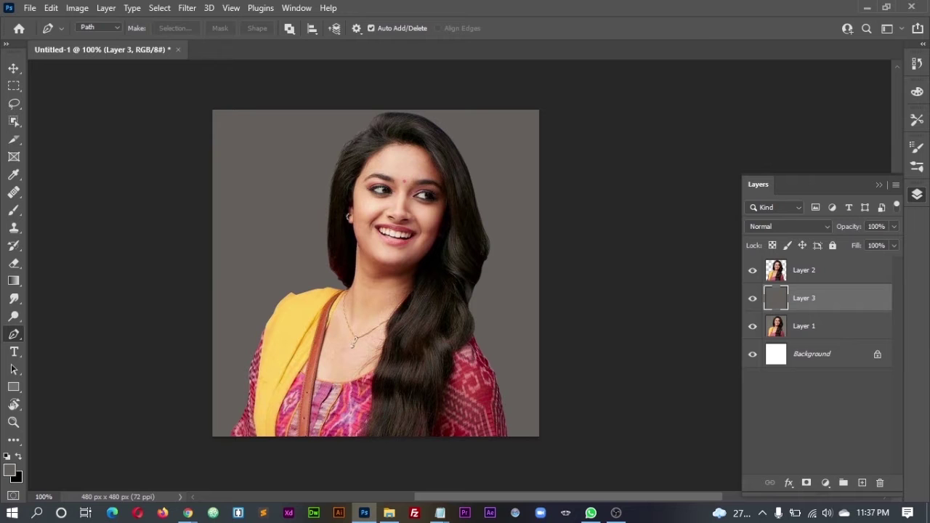
Enlarge the canvas to 772 × 522 px, fill the new area grey, and shift the portrait up-right
key("c")
left_click_drag(212, 273, 142, 273)
left_click_drag(539, 273, 633, 273)
left_click_drag(376, 110, 375, 95)
key("Return")
key("alt+BackSpace")
key("v")
left_click_drag(379, 331, 392, 301)
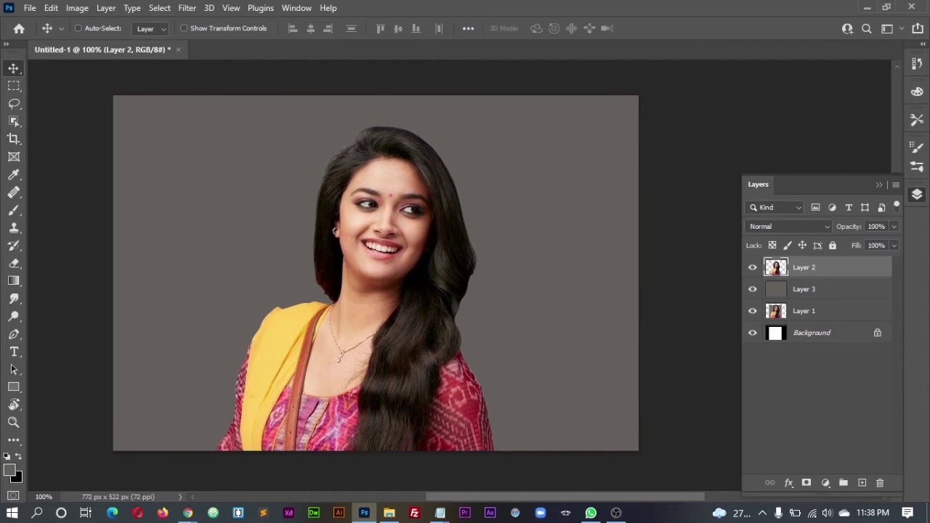
Set the portrait on the canvas bottom edge and apply Levels with black 12 and white 243
left_click_drag(399, 306, 409, 335)
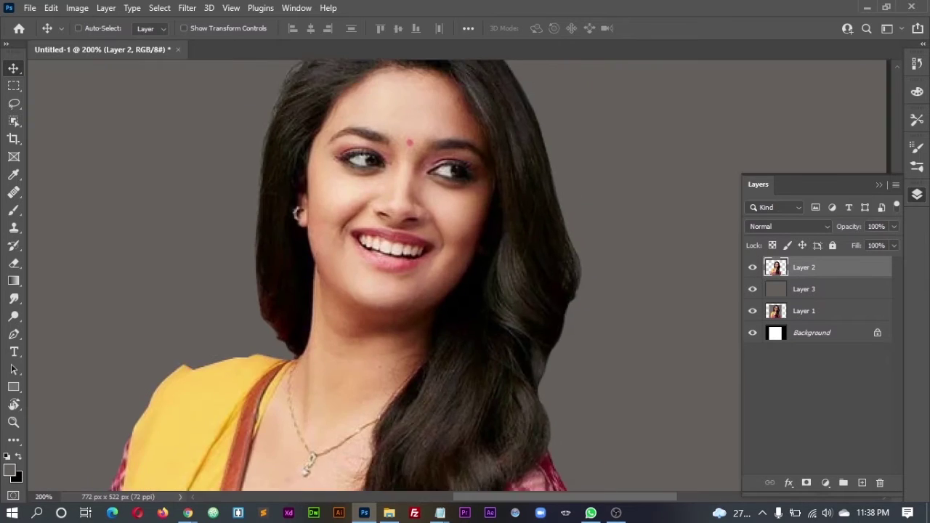
key("ctrl+l")
key("shift+Down")
key("Down")
key("Down")
key("Tab")
key("shift+Up")
key("Up")
key("Up")
key("Return")
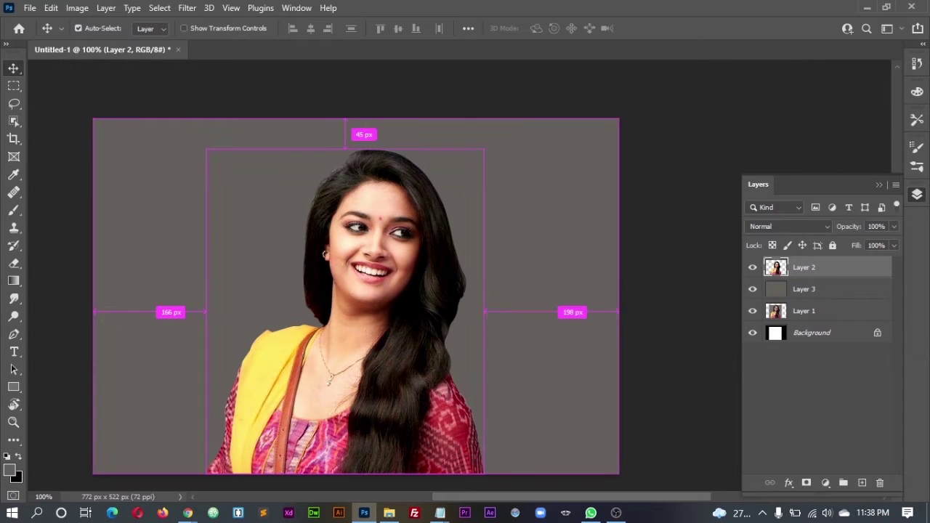
Warm the portrait with Color Balance at +32 red
key("alt+i")
key("a")
key("Down")
key("Down")
key("Down")
key("b")
key("shift+Up")
key("shift+Up")
Sharpen the portrait with Unsharp Mask at 75%
key("Up")
key("Up")
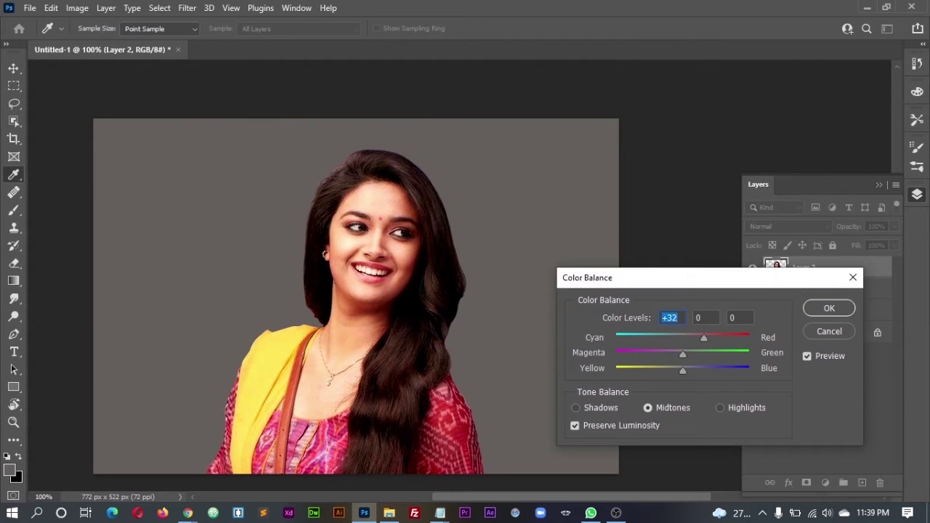
key("Return")
key("alt+t")
key("Down")
key("Down")
key("Right")
type("u")
type("75")
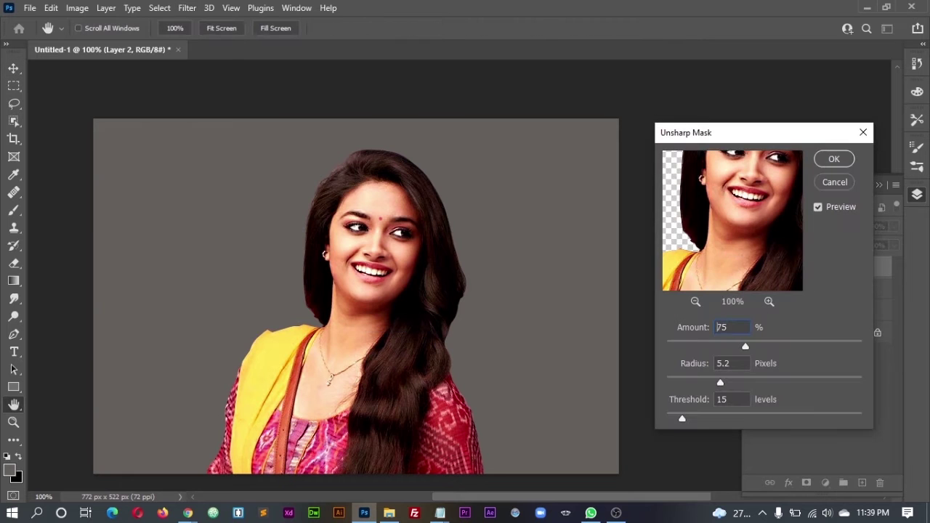
key("Return")
key("ctrl+plus")
key("shift+r")
key("shift+r")
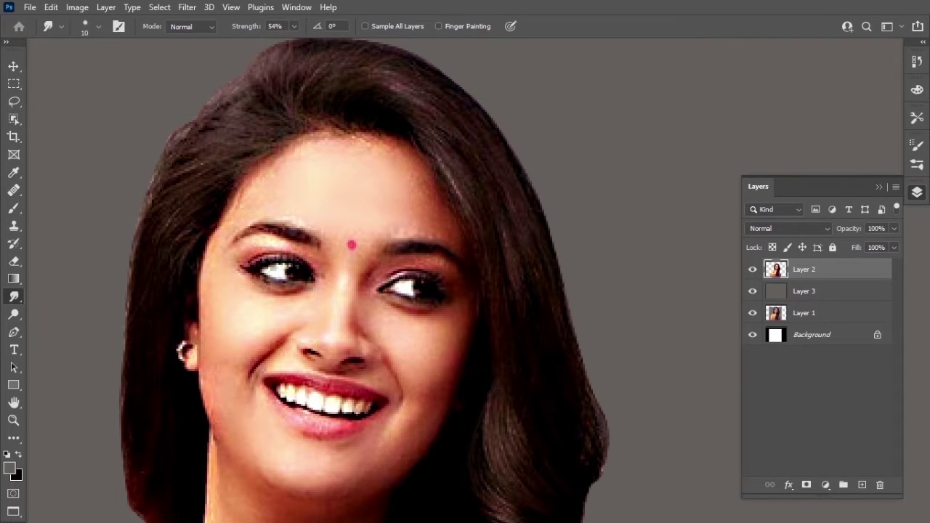
Smudge the hair edge along the woman's left forehead hairline
scroll(449, 223, "up", 1)
scroll(449, 223, "up", 1)
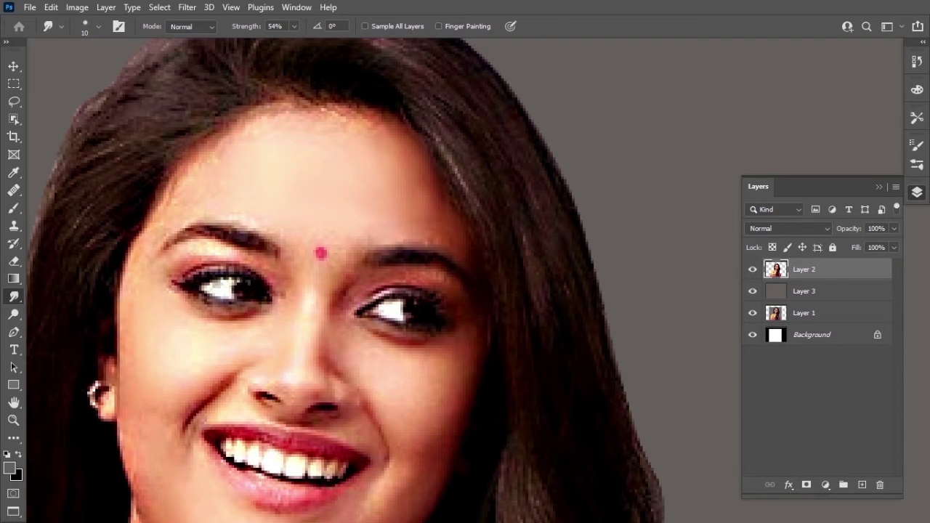
left_click_drag(318, 112, 400, 125)
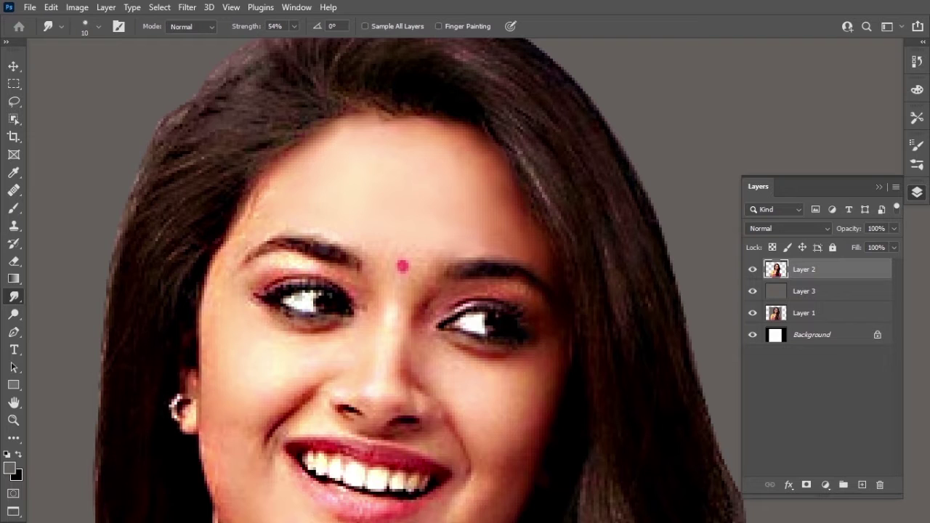
mouse_move(250, 197)
left_mouse_down()
mouse_move(233, 241)
mouse_move(269, 211)
left_mouse_up()
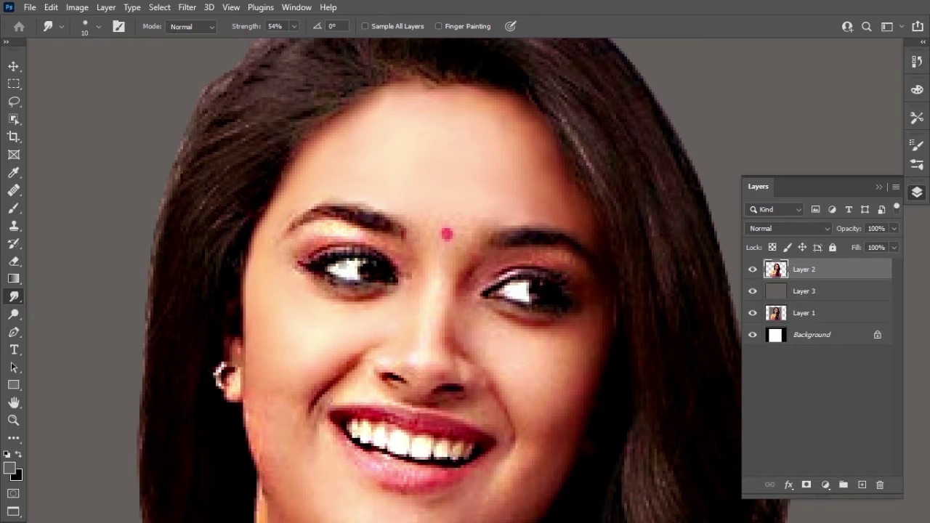
Shrink the smudge brush to 7 and draw the left eyeliner into a small soft wing
scroll(377, 364, "up", 2)
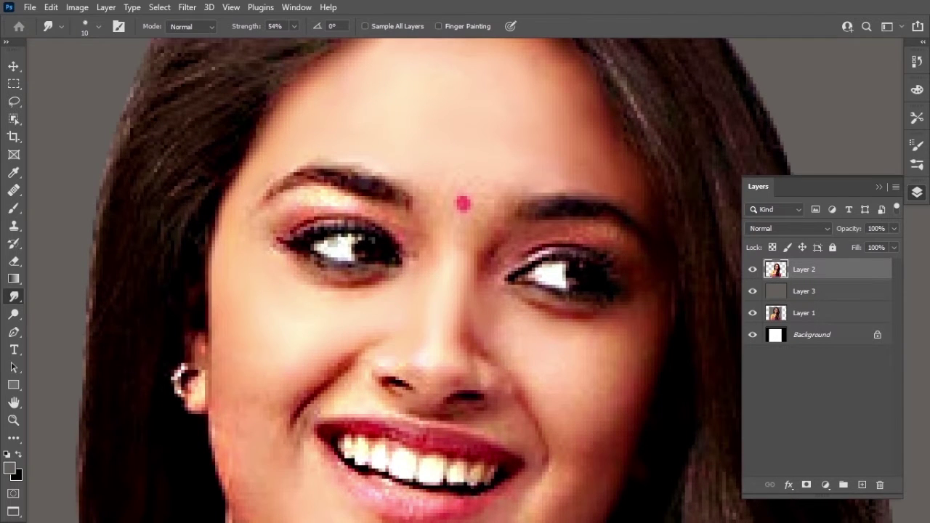
mouse_move(509, 363)
left_mouse_down()
mouse_move(471, 362)
mouse_move(431, 269)
mouse_move(468, 252)
left_mouse_up()
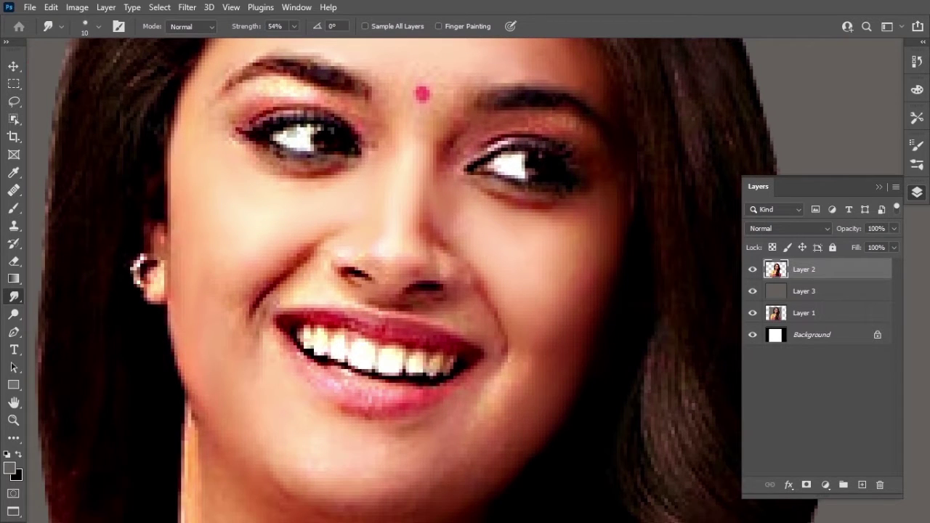
mouse_move(222, 283)
left_mouse_down()
mouse_move(165, 372)
mouse_move(161, 278)
left_mouse_up()
left_click_drag(249, 459, 260, 397)
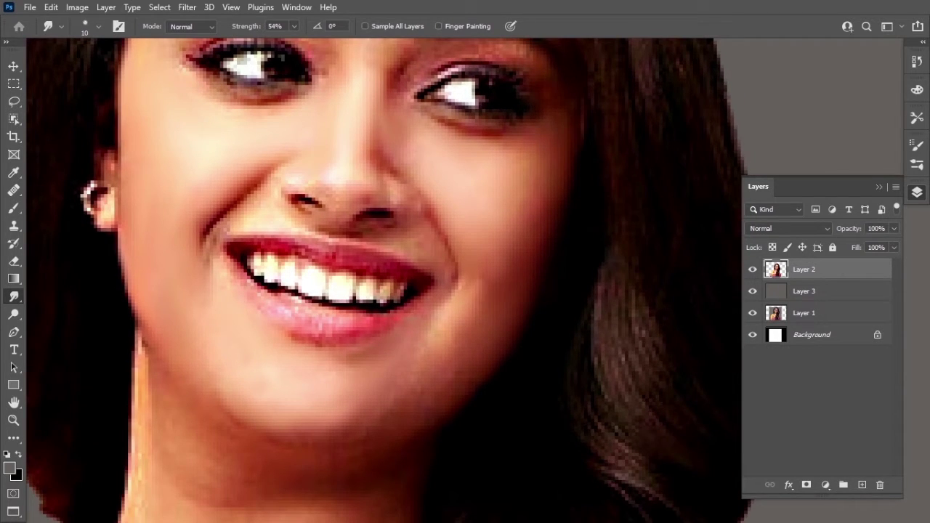
scroll(429, 472, "down", 2)
scroll(269, 200, "up", 1)
key("bracketleft")
key("bracketleft")
key("bracketleft")
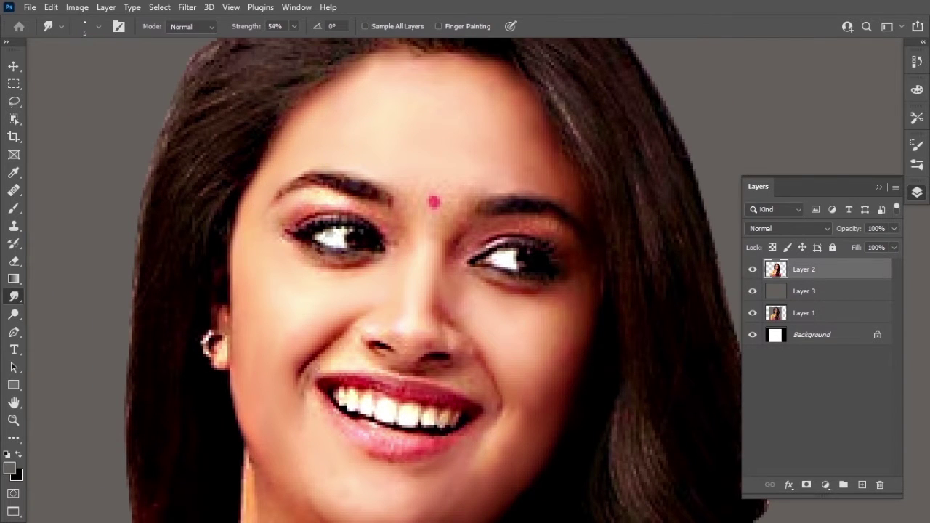
scroll(343, 191, "up", 1)
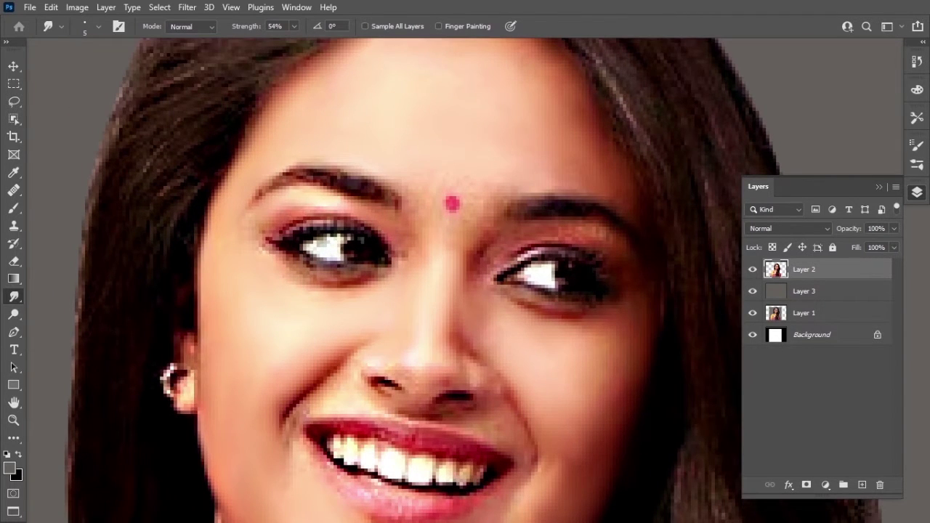
mouse_move(291, 227)
left_mouse_down()
mouse_move(266, 235)
mouse_move(282, 264)
left_mouse_up()
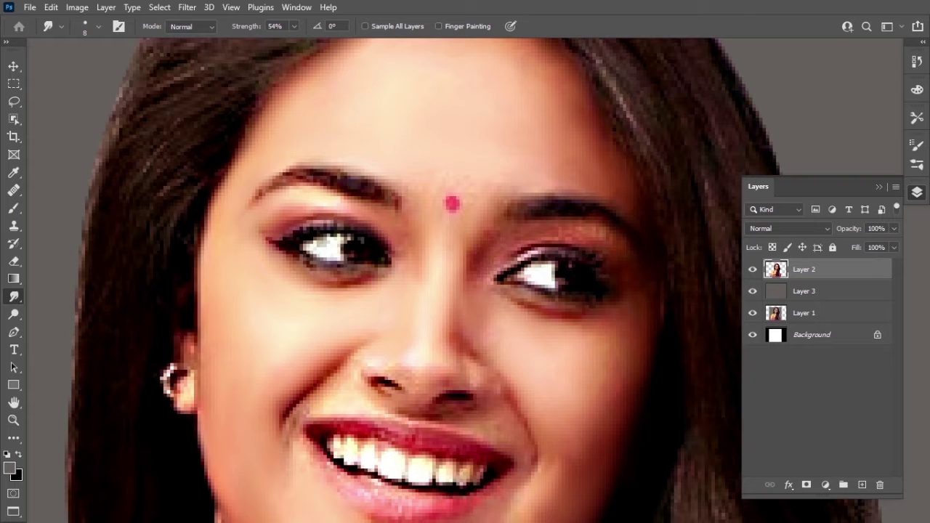
scroll(479, 254, "down", 3)
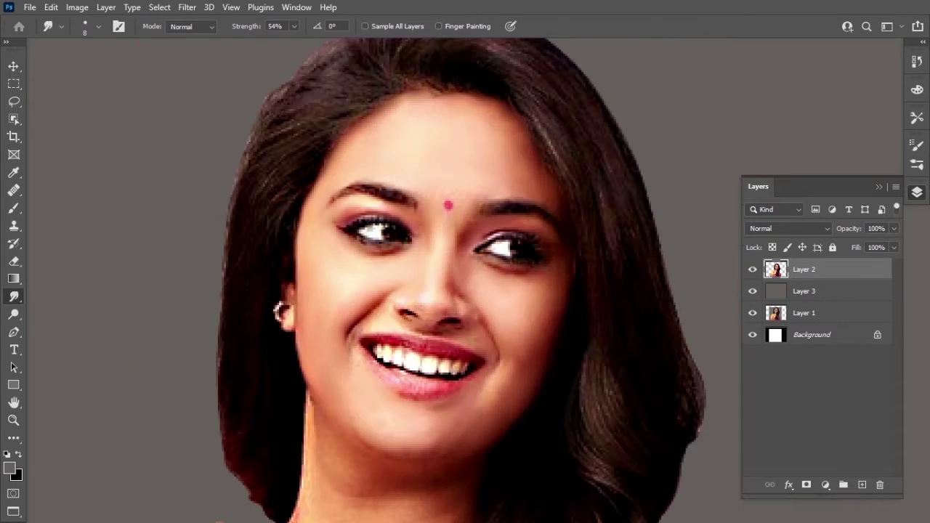
Smudge the upper lip edge, cheek fold, both nostrils and skin right of the mouth corner
scroll(479, 254, "up", 2)
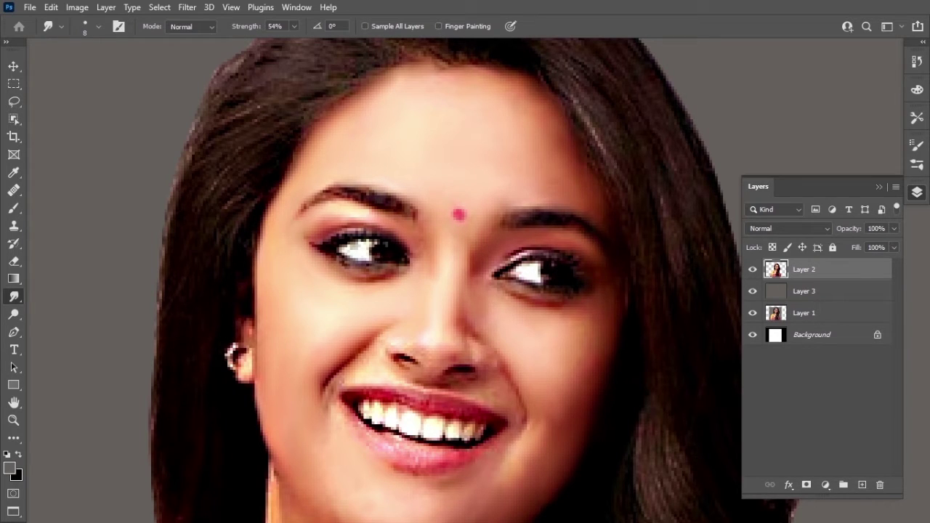
scroll(501, 291, "up", 2)
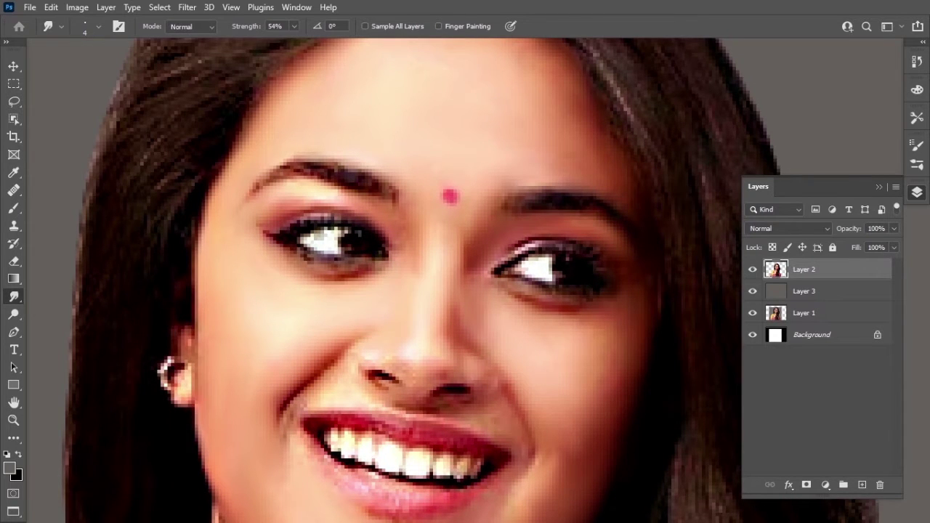
left_click_drag(529, 468, 546, 406)
left_click_drag(473, 361, 492, 353)
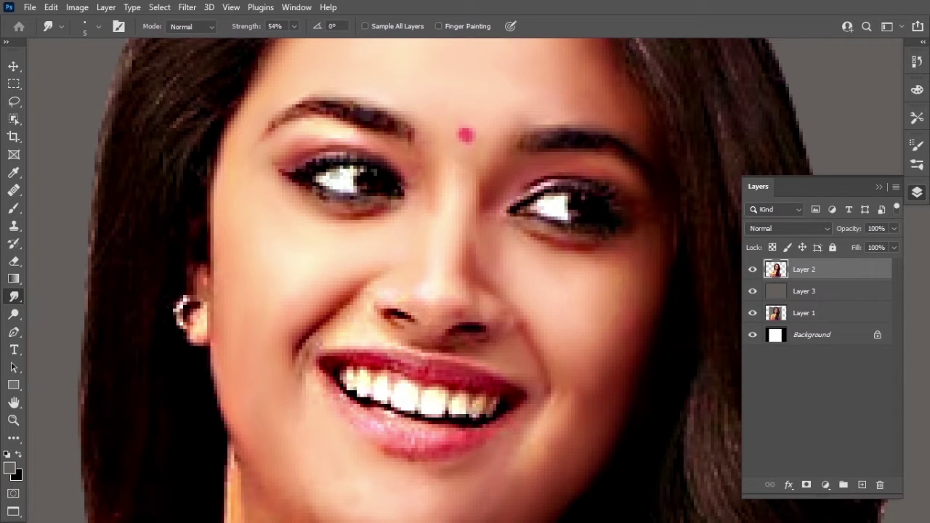
left_click_drag(351, 308, 307, 343)
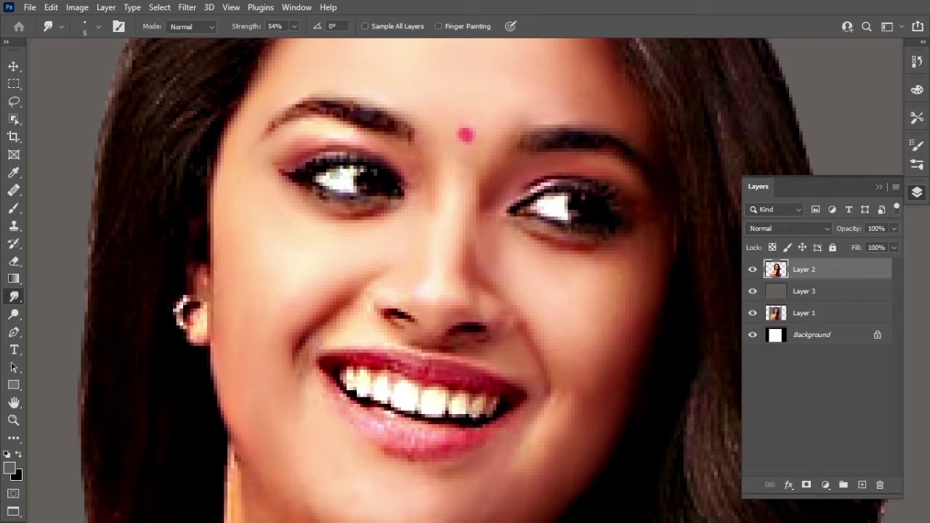
left_click_drag(410, 316, 387, 318)
left_click_drag(470, 324, 446, 336)
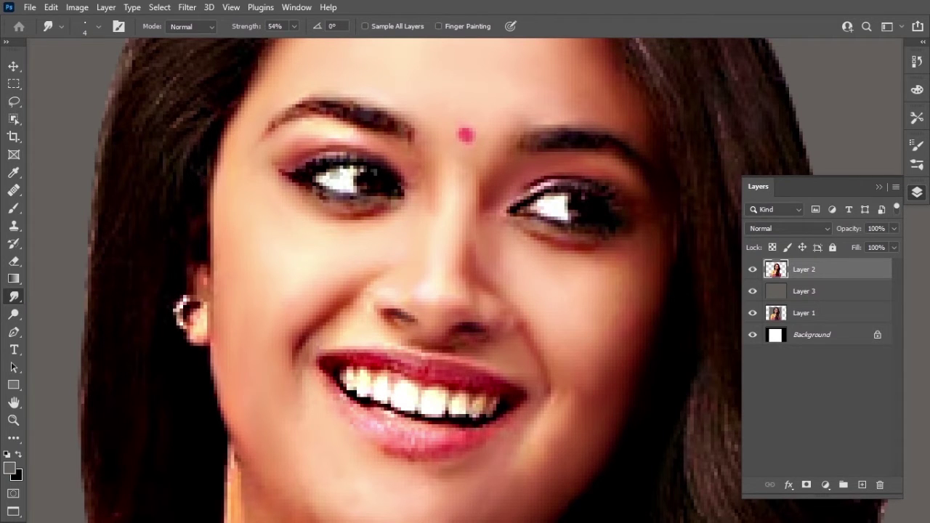
left_click_drag(547, 398, 545, 408)
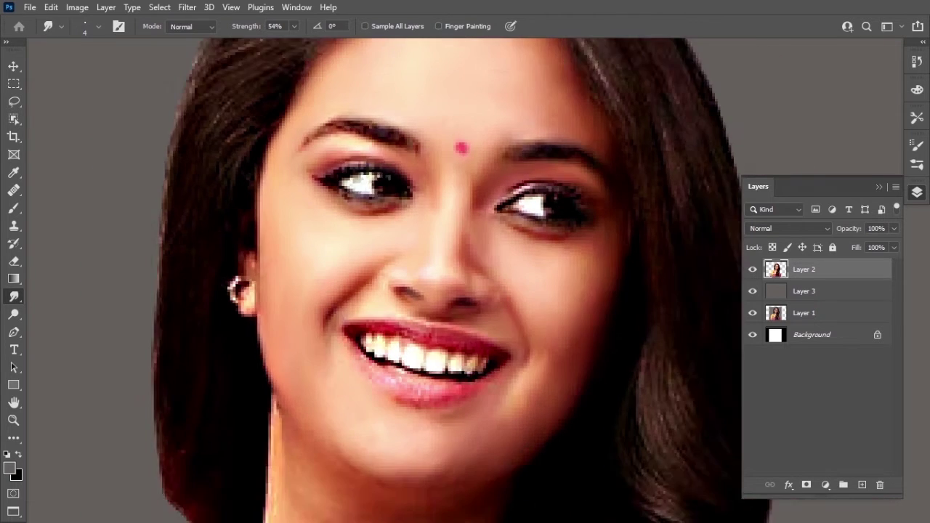
Smudge the right eye's lower lid and lash line, then soften the lips and both mouth corners
left_click_drag(546, 181, 341, 236)
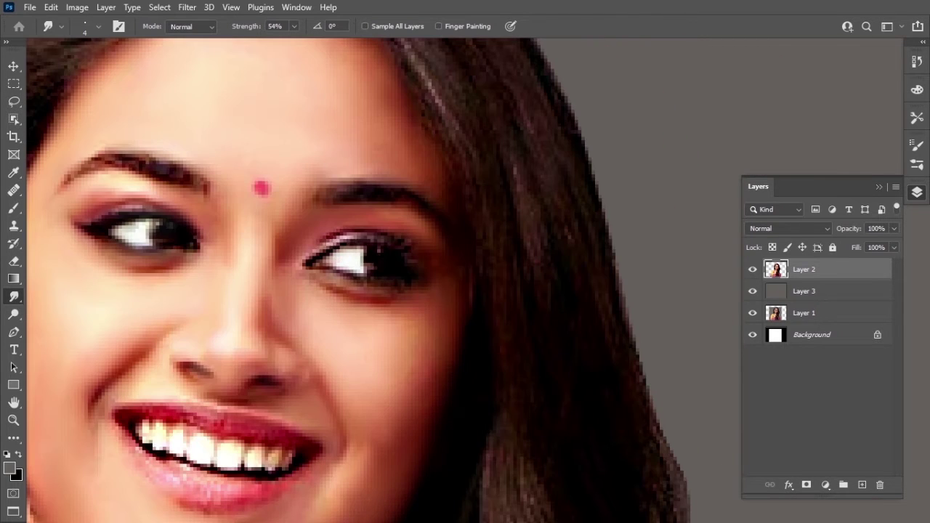
left_click_drag(302, 263, 367, 296)
mouse_move(307, 259)
left_mouse_down()
mouse_move(402, 241)
mouse_move(299, 287)
left_mouse_up()
left_click_drag(349, 341, 369, 337)
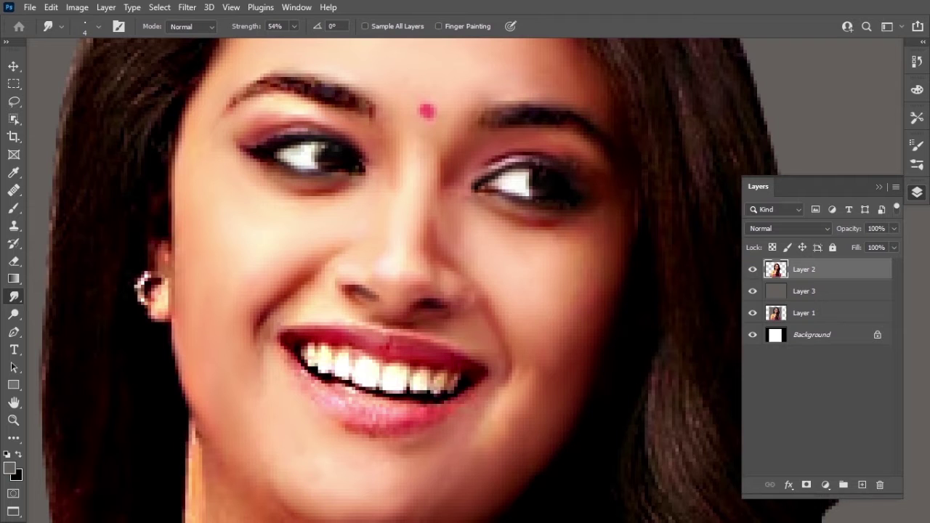
left_click_drag(284, 352, 328, 387)
left_click_drag(346, 422, 369, 434)
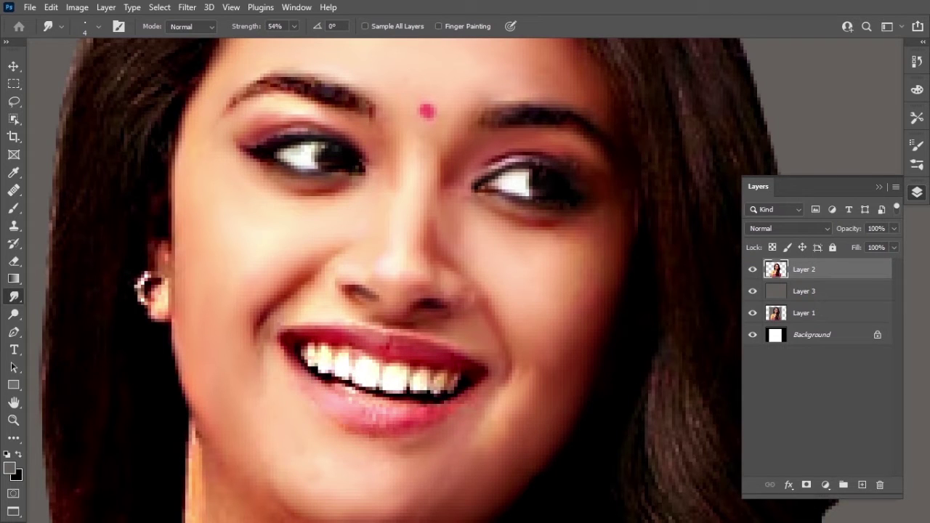
left_click_drag(469, 388, 453, 398)
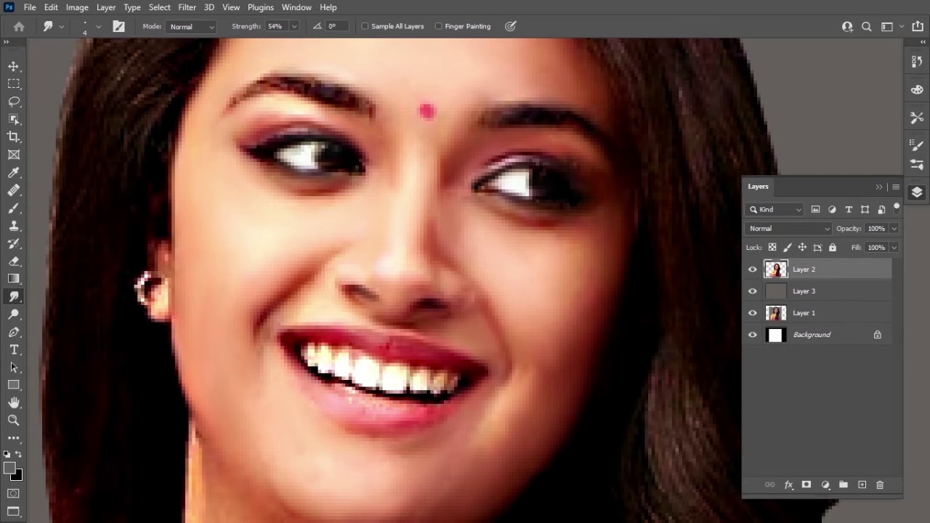
key("ctrl+minus")
Smudge the shadow along the chin and the left edge of the face and neck
scroll(407, 290, "down", 5)
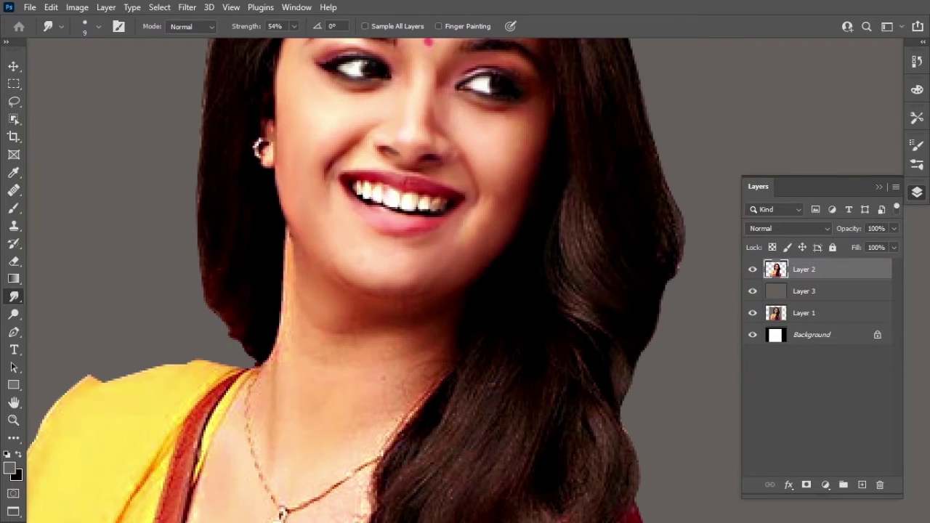
scroll(356, 280, "up", 3)
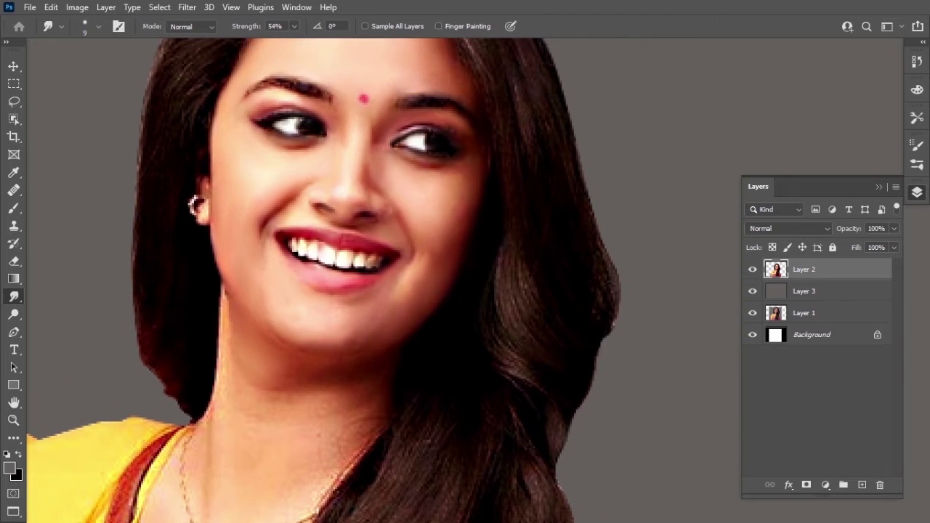
scroll(356, 279, "down", 3)
left_click_drag(378, 331, 402, 343)
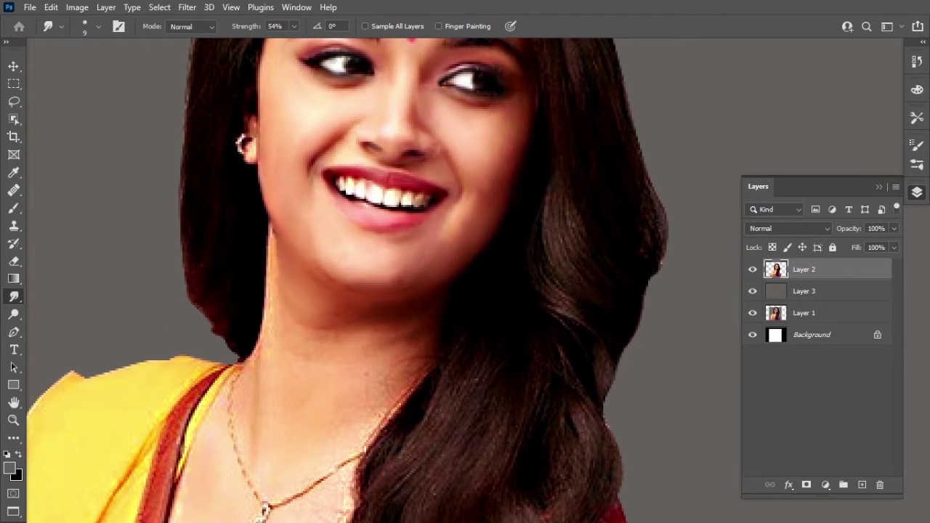
left_click_drag(266, 232, 258, 353)
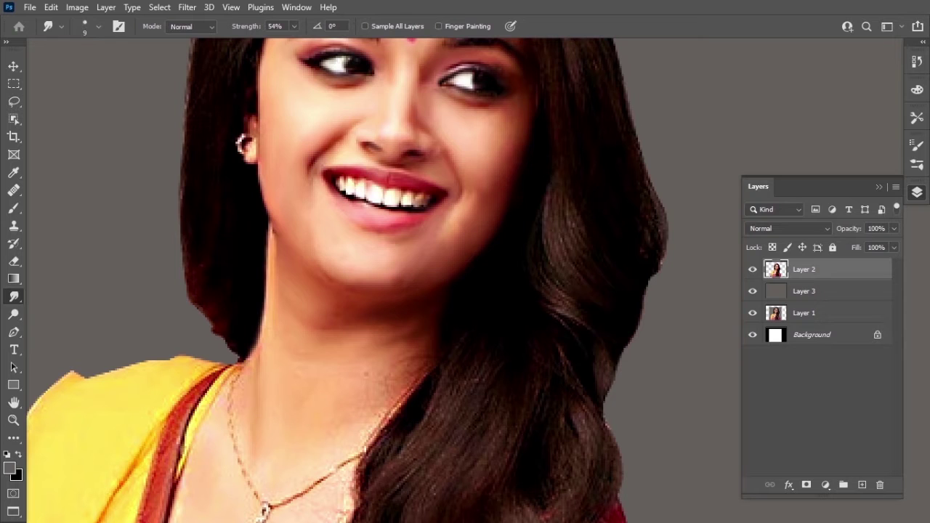
Smooth the yellow dupatta's left and top edges with a smaller smudge brush
key("ctrl+minus")
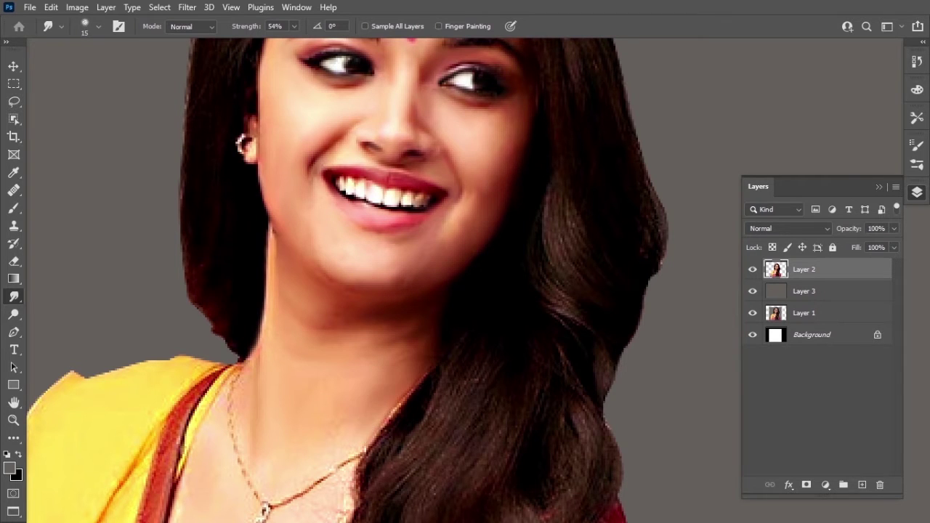
scroll(385, 291, "down", 3)
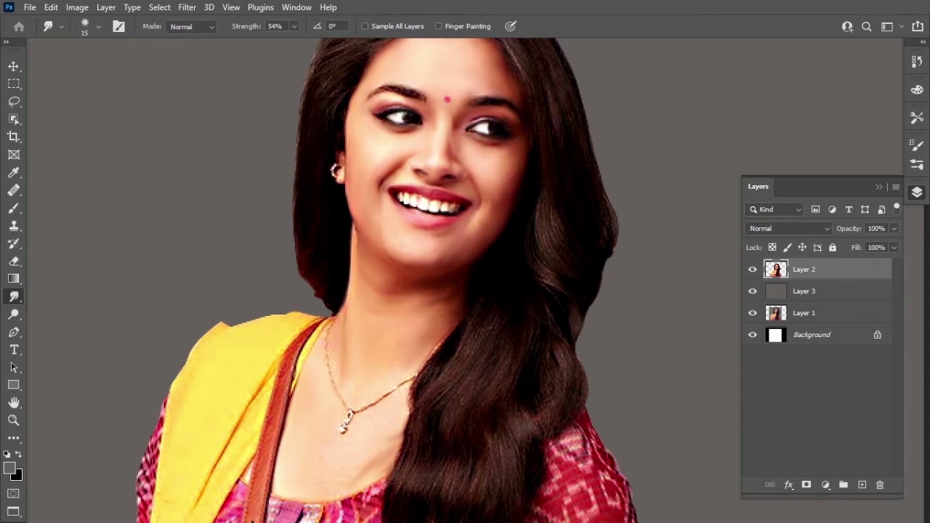
key("ctrl+plus")
scroll(356, 427, "up", 2)
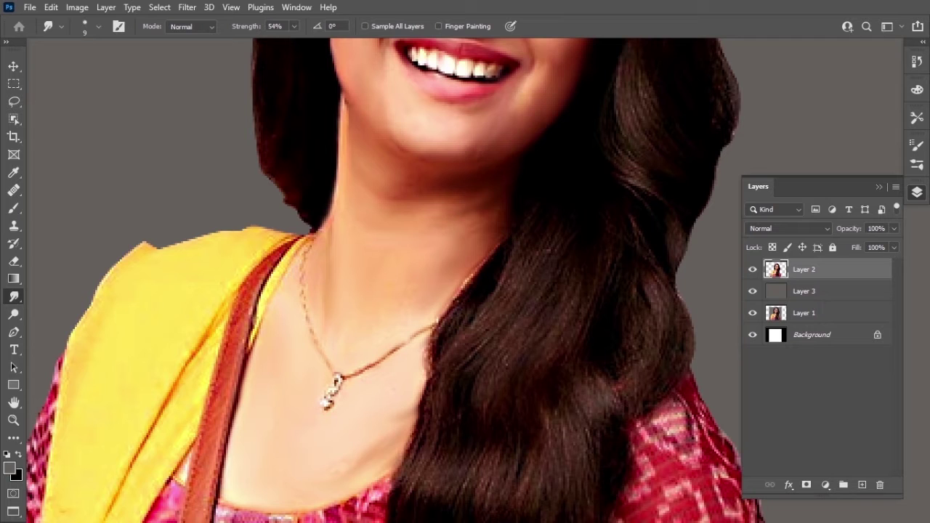
key("ctrl+minus")
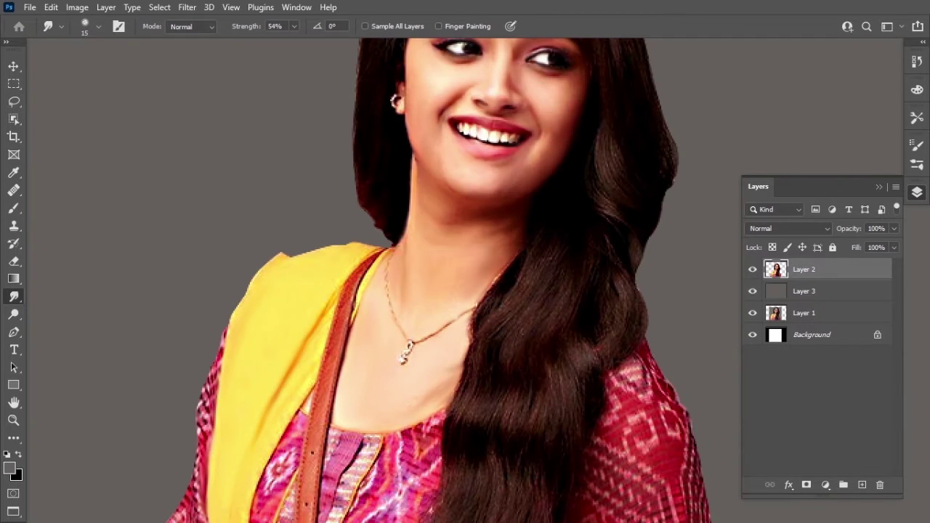
left_click_drag(275, 255, 231, 321)
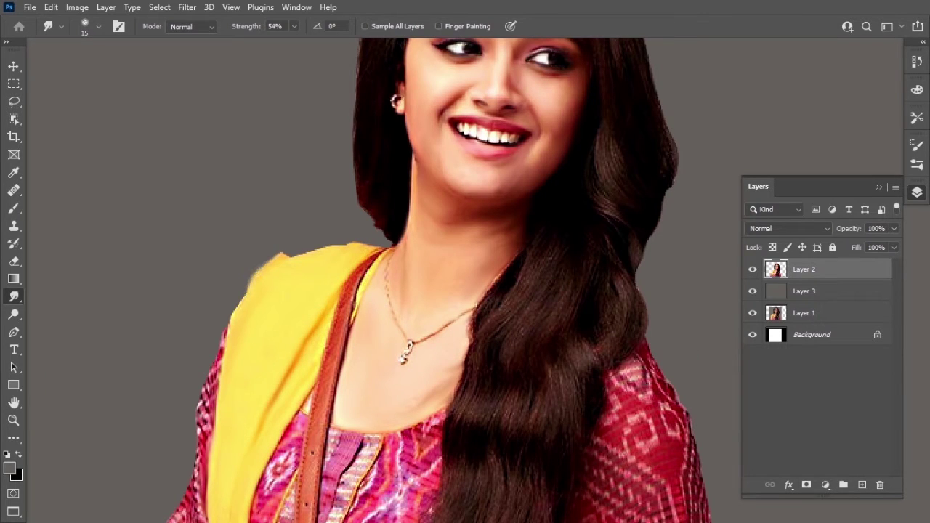
key("bracketleft")
key("bracketleft")
key("bracketleft")
left_click_drag(279, 256, 342, 247)
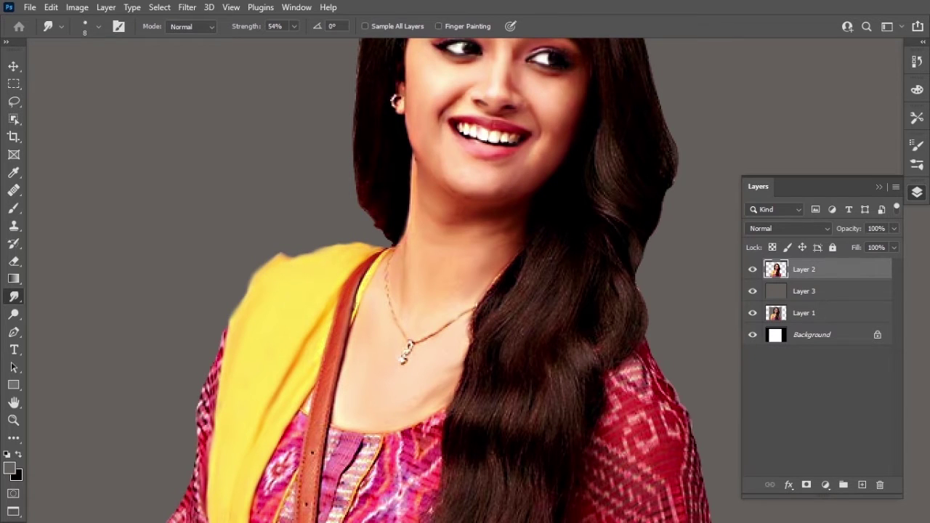
key("bracketright")
key("bracketright")
Smudge the pink shoulder areas on the right and at the bottom left
scroll(336, 392, "down", 1)
scroll(385, 290, "down", 1)
scroll(385, 291, "down", 2)
scroll(385, 291, "down", 2)
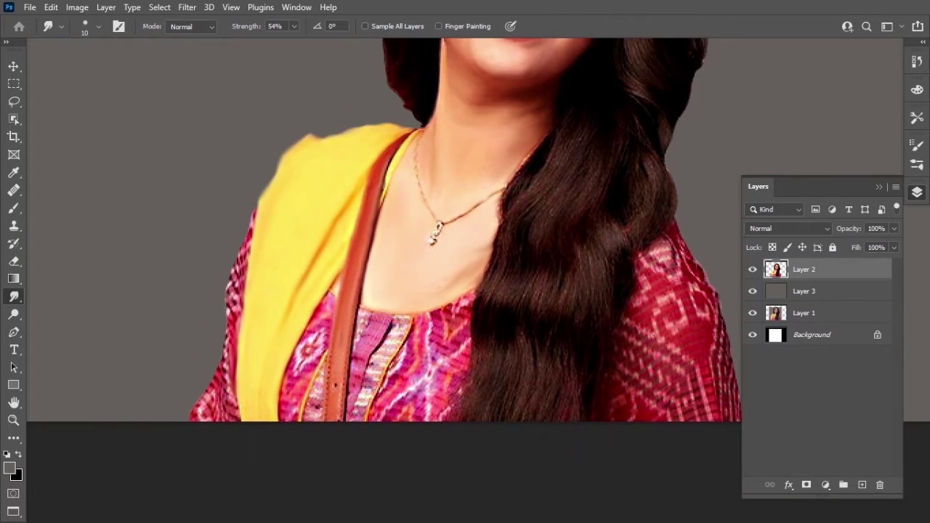
scroll(443, 61, "up", 1)
scroll(443, 61, "up", 1)
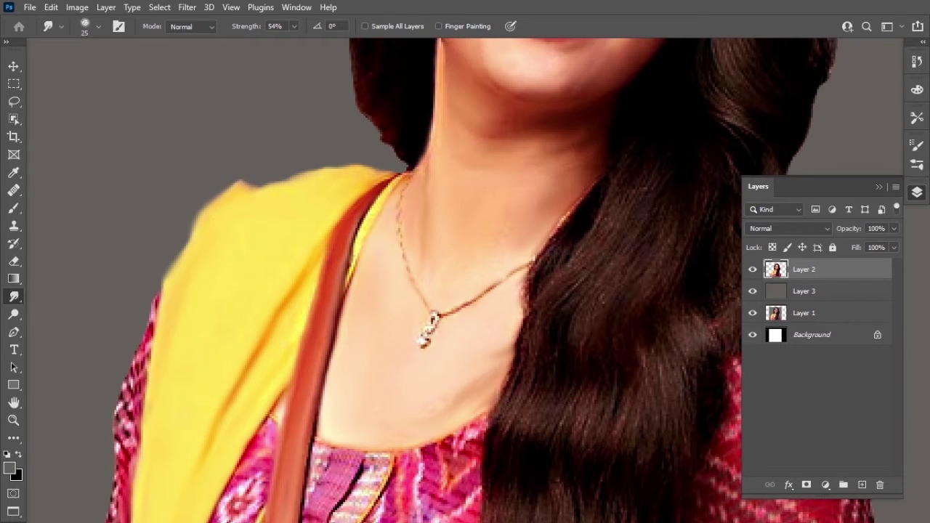
scroll(385, 291, "down", 1)
left_click_drag(447, 353, 436, 407)
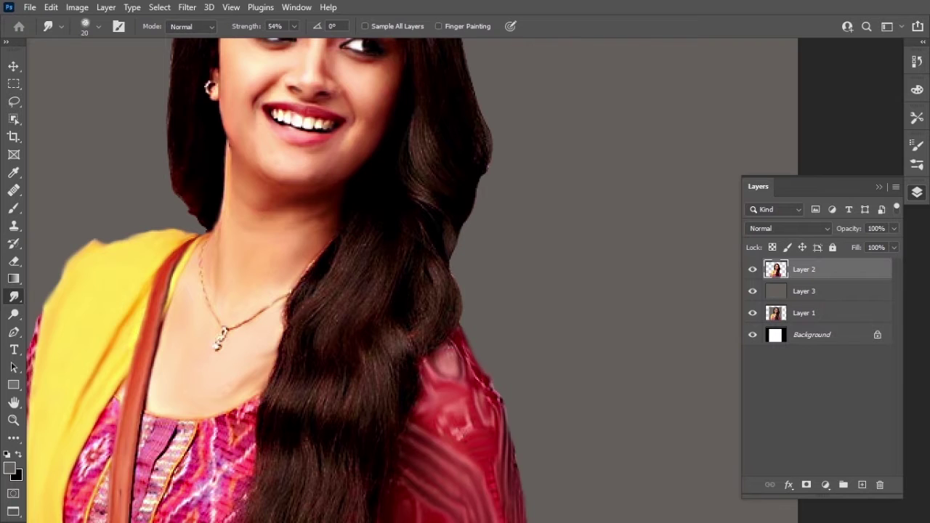
scroll(472, 349, "down", 1)
scroll(465, 349, "down", 2)
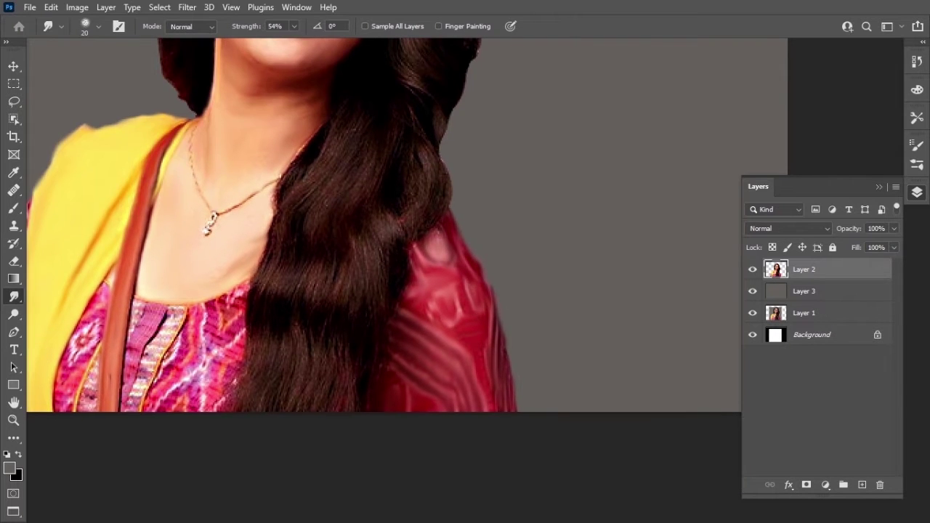
scroll(445, 396, "down", 3)
scroll(252, 345, "up", 3)
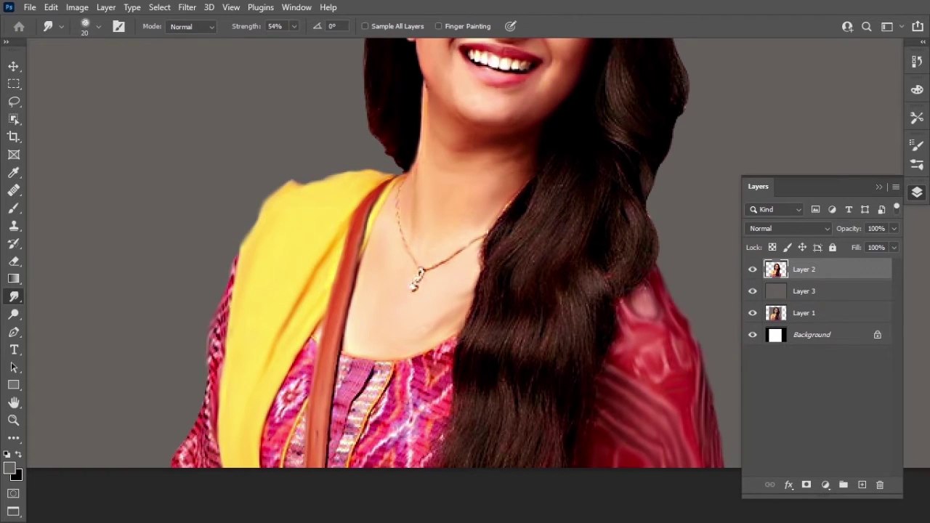
mouse_move(178, 465)
left_mouse_down()
mouse_move(209, 434)
mouse_move(218, 444)
left_mouse_up()
Smudge the dupatta's left edge, the neckline and the brown strap's edges
key("bracketleft")
key("bracketleft")
key("bracketleft")
left_click_drag(229, 265, 218, 396)
left_click_drag(221, 364, 208, 432)
left_click_drag(436, 350, 405, 360)
mouse_move(464, 337)
left_mouse_down()
mouse_move(433, 355)
mouse_move(353, 465)
left_mouse_up()
left_click_drag(367, 367, 333, 458)
Streak the pink kurta below the neckline and left of the strap with a larger brush
key("bracketright")
key("bracketright")
key("bracketright")
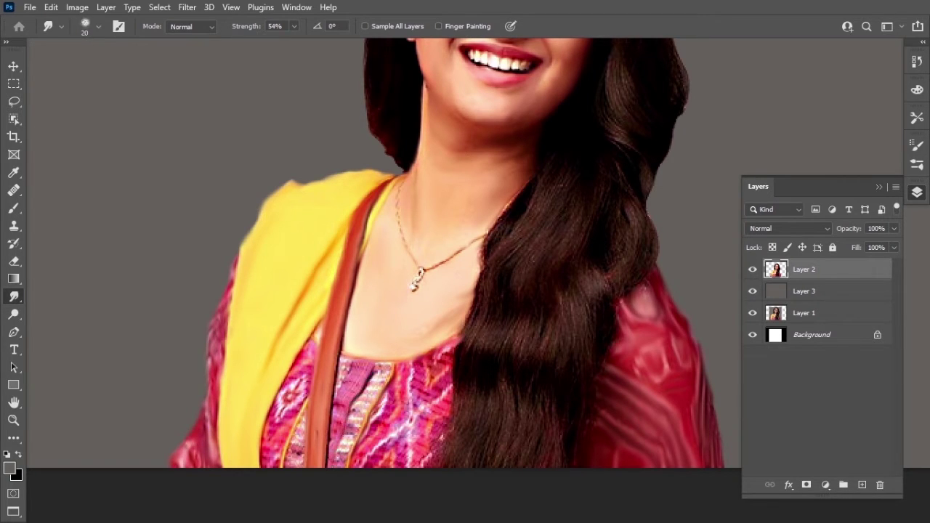
left_click_drag(410, 363, 363, 465)
left_click_drag(407, 433, 381, 465)
mouse_move(445, 349)
left_mouse_down()
mouse_move(426, 404)
mouse_move(422, 459)
left_mouse_up()
left_click_drag(398, 373, 358, 465)
left_click_drag(363, 290, 433, 281)
left_click_drag(369, 363, 349, 458)
left_click_drag(340, 415, 336, 458)
Smudge the kurta beside the scarf, the strap's lower edge and the embroidered neckline
key("bracketleft")
key("bracketleft")
mouse_move(352, 371)
left_mouse_down()
mouse_move(338, 443)
mouse_move(366, 456)
left_mouse_up()
left_click_drag(369, 420, 371, 452)
left_click_drag(416, 347, 410, 398)
mouse_move(437, 362)
left_mouse_down()
mouse_move(448, 376)
mouse_move(434, 397)
left_mouse_up()
left_click_drag(421, 412, 414, 443)
left_click_drag(433, 378, 423, 401)
left_click_drag(434, 357, 425, 365)
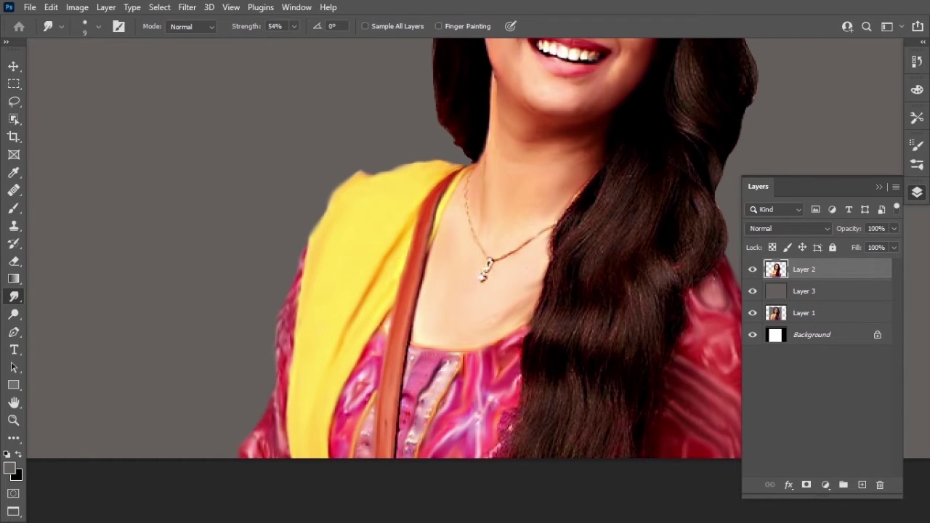
key("ctrl+0")
scroll(356, 167, "up", 3)
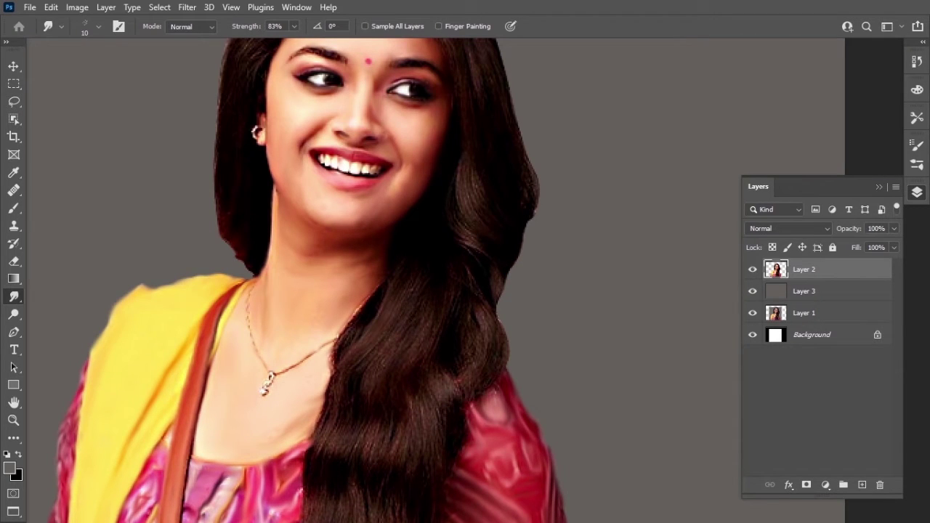
Smudge the hair strands beside the neck into long downward strokes
left_click_drag(423, 301, 425, 479)
left_click_drag(372, 389, 371, 479)
mouse_move(346, 422)
left_mouse_down()
mouse_move(335, 520)
mouse_move(378, 407)
left_mouse_up()
mouse_move(486, 295)
left_mouse_down()
mouse_move(482, 341)
mouse_move(433, 458)
mouse_move(436, 400)
left_mouse_up()
left_click_drag(489, 230, 407, 363)
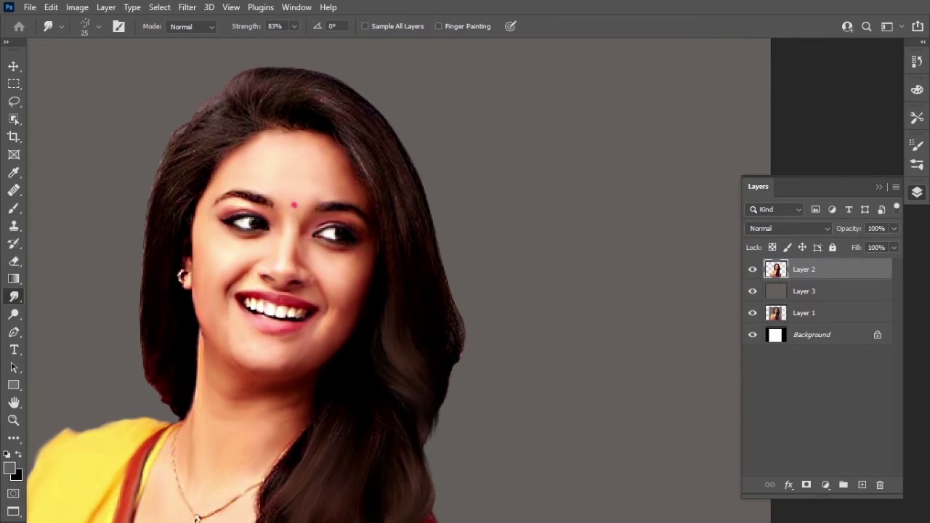
left_click_drag(320, 436, 352, 383)
left_click_drag(370, 59, 341, 196)
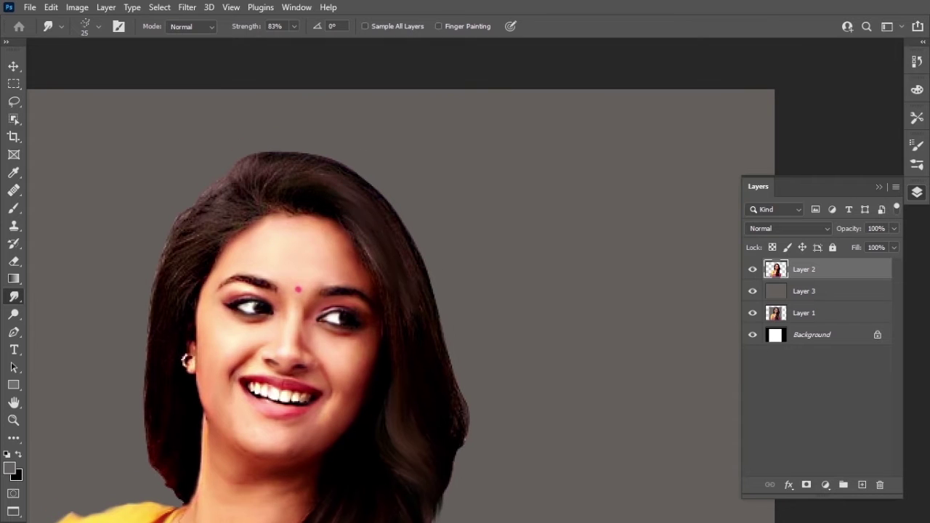
Enlarge the smudge brush and blend the forehead hairline upward
left_click_drag(460, 389, 488, 367)
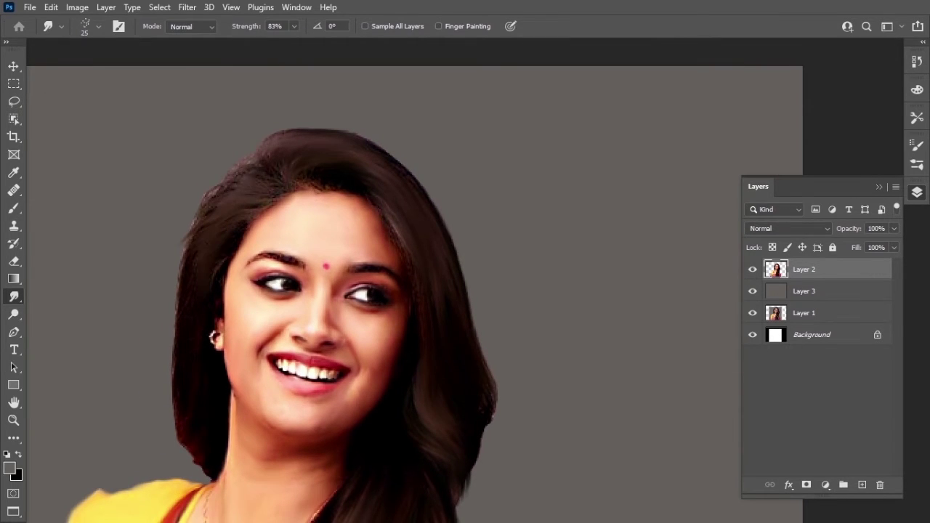
left_click_drag(342, 363, 371, 205)
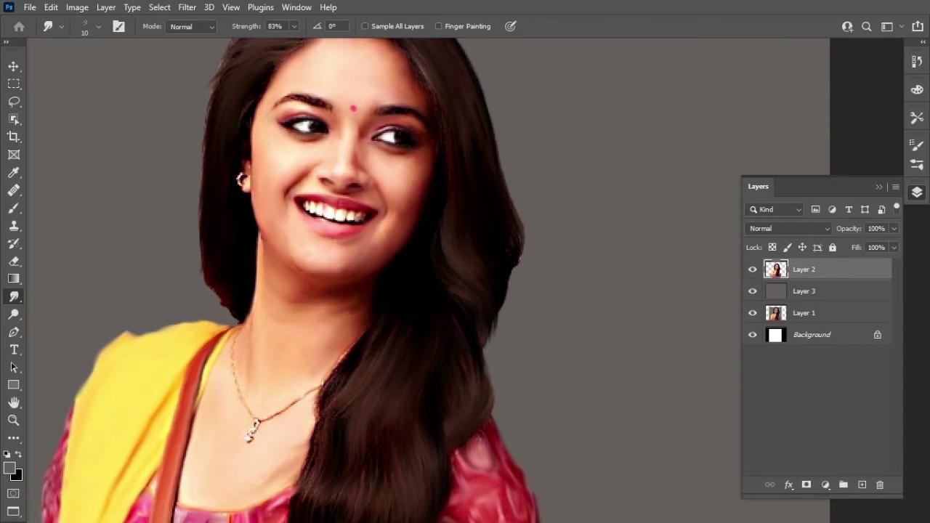
left_click_drag(363, 363, 382, 287)
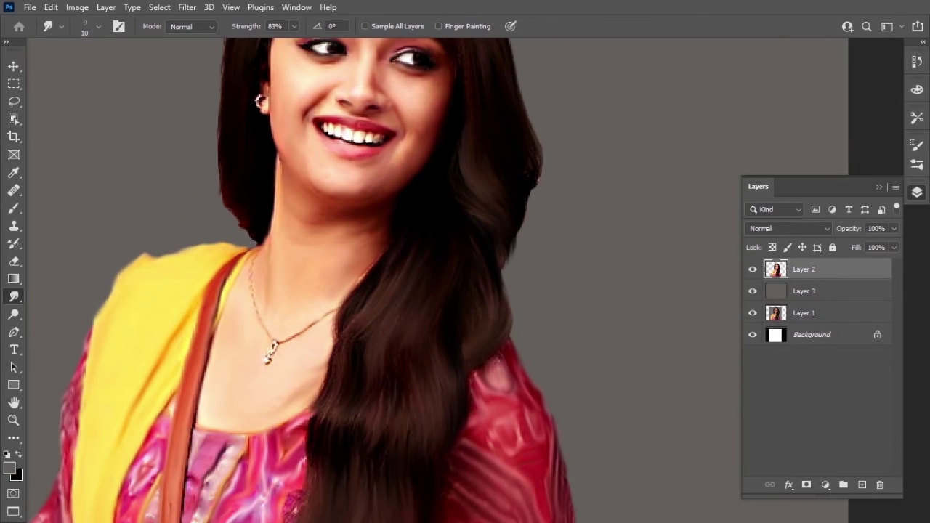
scroll(290, 291, "down", 3)
scroll(290, 290, "up", 3)
key("bracketright")
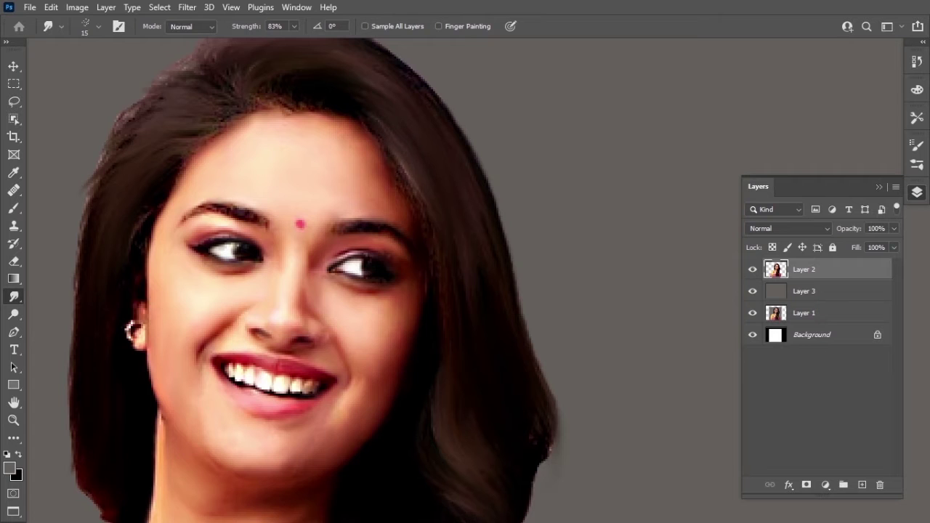
scroll(291, 291, "down", 3)
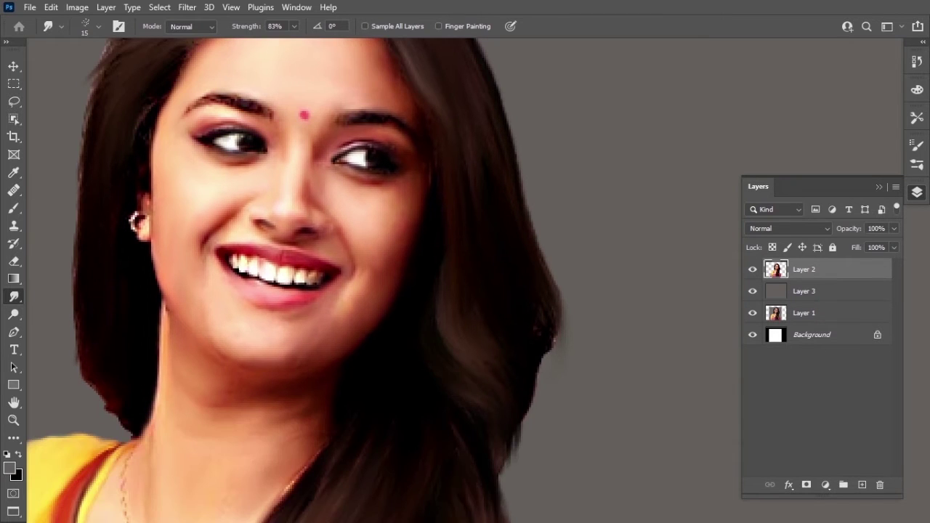
scroll(291, 291, "up", 4)
left_click_drag(364, 290, 393, 370)
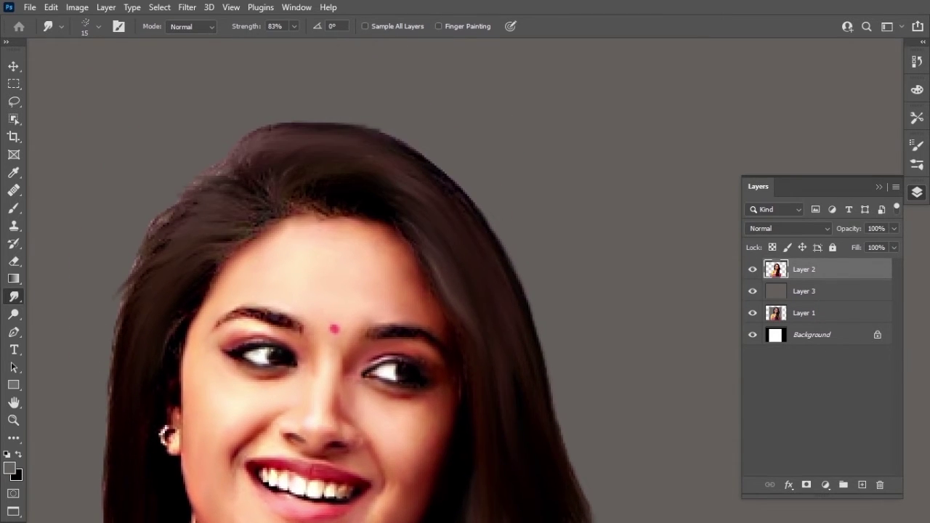
left_click_drag(327, 211, 334, 190)
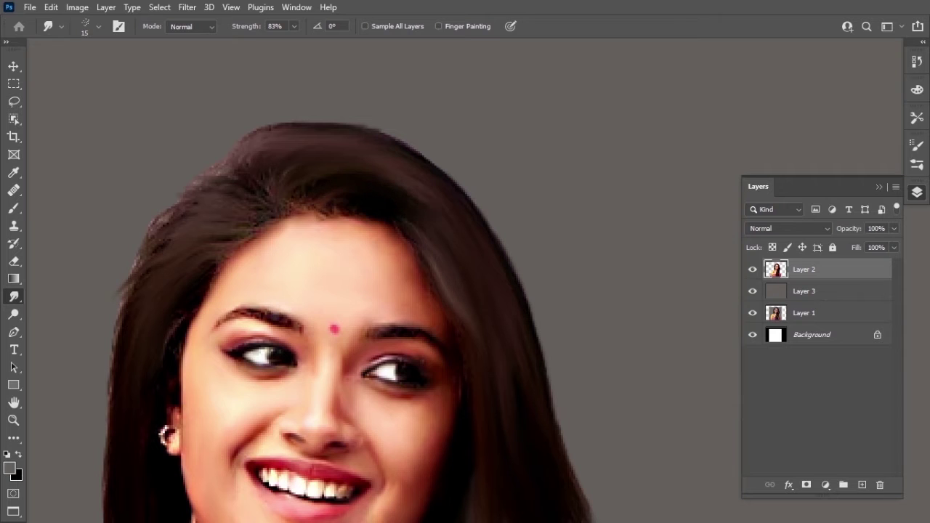
Check the whole image, then smudge the hair strands beside the neck again
key("ctrl+minus")
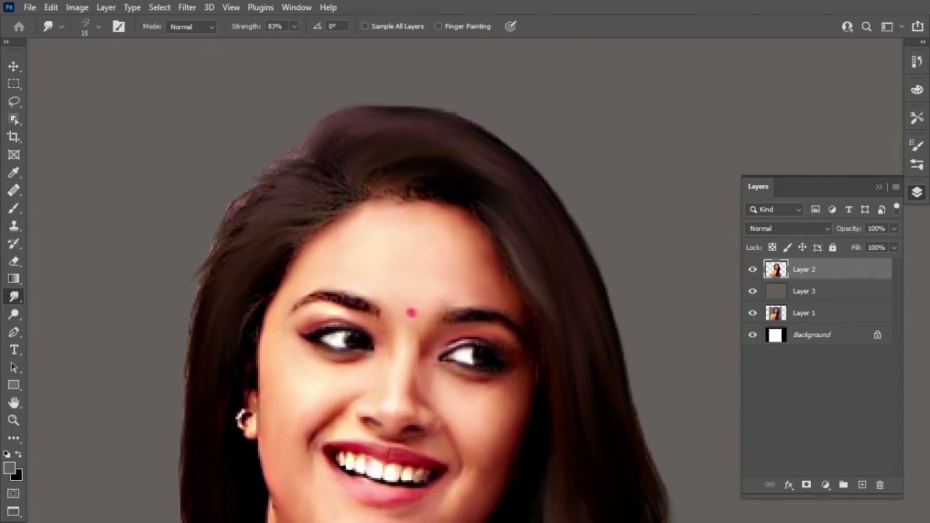
key("ctrl+minus")
key("ctrl+plus")
key("ctrl+plus")
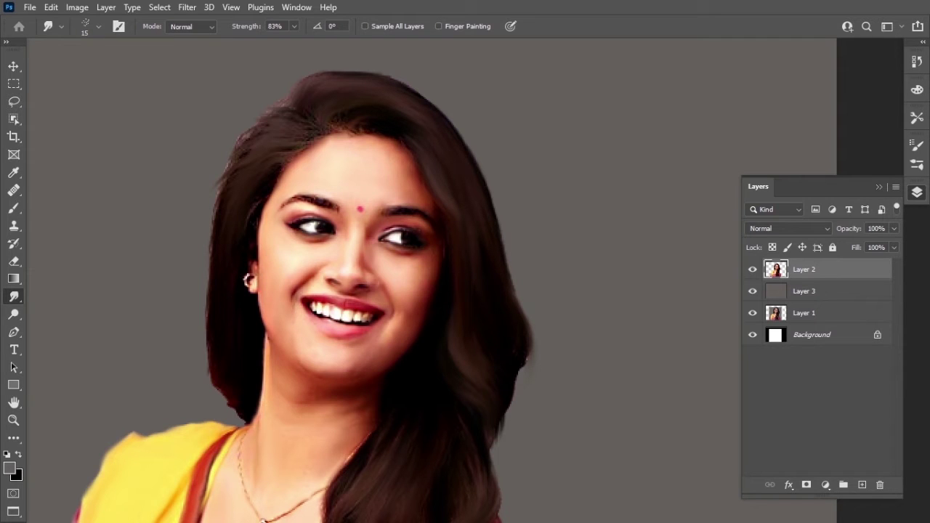
scroll(465, 280, "down", 3)
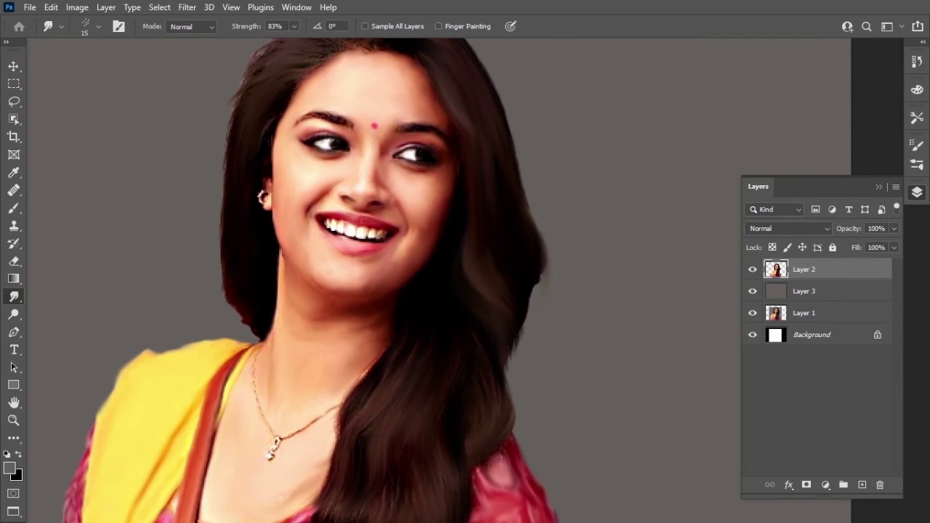
left_click_drag(475, 427, 522, 364)
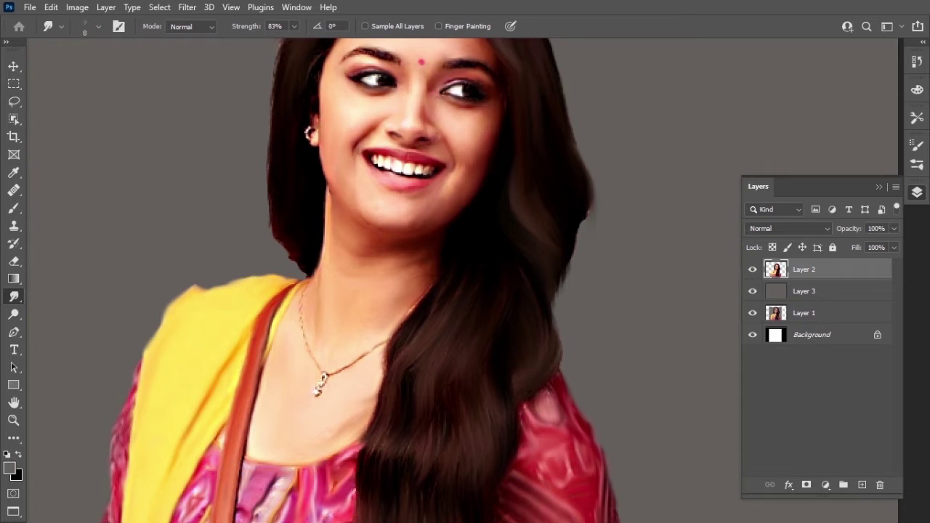
mouse_move(436, 342)
left_mouse_down()
mouse_move(414, 363)
mouse_move(404, 421)
left_mouse_up()
mouse_move(418, 356)
left_mouse_down()
mouse_move(414, 421)
mouse_move(422, 341)
left_mouse_up()
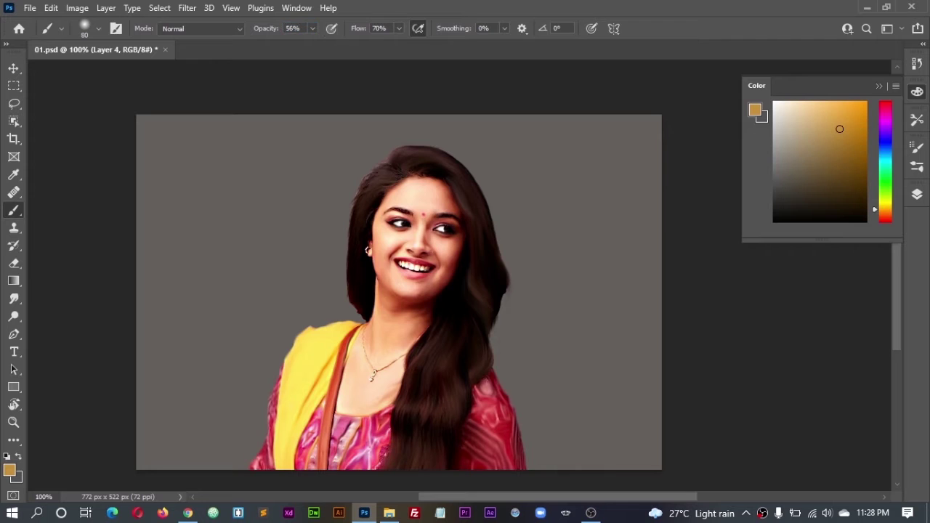
Paint dark red brush strokes in the background around the figure
left_click(885, 103)
left_click(834, 172)
left_click_drag(509, 458, 553, 298)
left_click_drag(341, 312, 218, 407)
left_click_drag(553, 335, 618, 255)
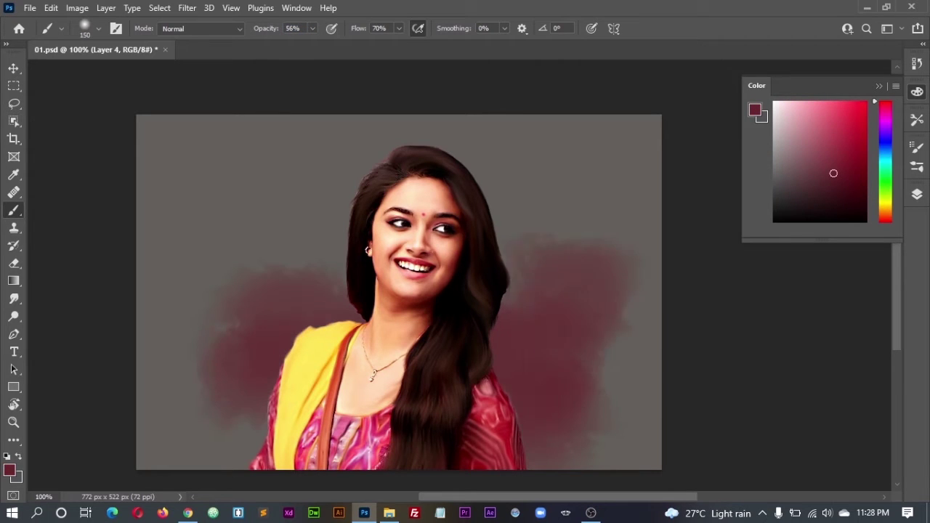
left_click_drag(523, 240, 618, 436)
left_click(850, 162)
left_click_drag(501, 291, 516, 393)
left_click_drag(356, 276, 276, 334)
Paint light cyan strokes around the head and shoulders
left_click(885, 160)
left_click(822, 103)
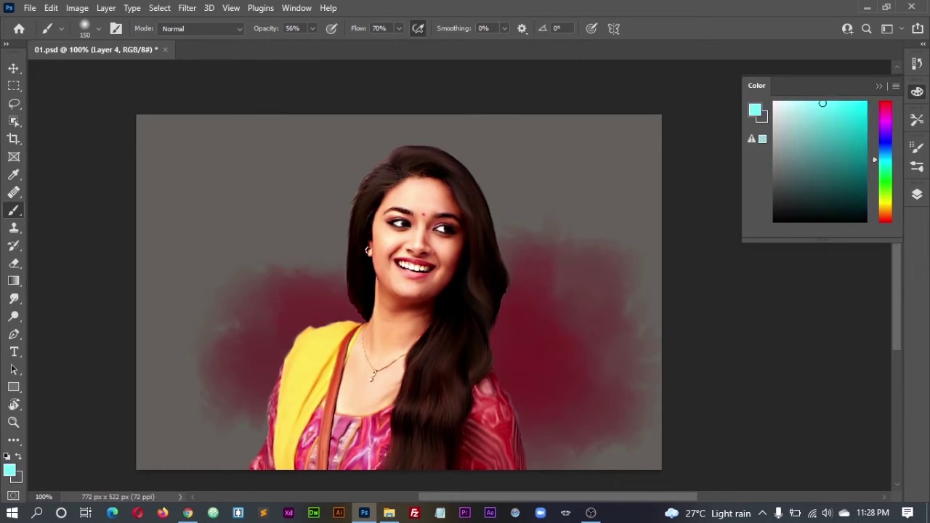
left_click_drag(509, 305, 473, 156)
left_click_drag(342, 319, 450, 131)
left_click_drag(502, 203, 567, 356)
left_click_drag(356, 211, 269, 319)
Paint yellow and dark olive strokes in the background left of the woman
left_click(885, 205)
left_click(842, 120)
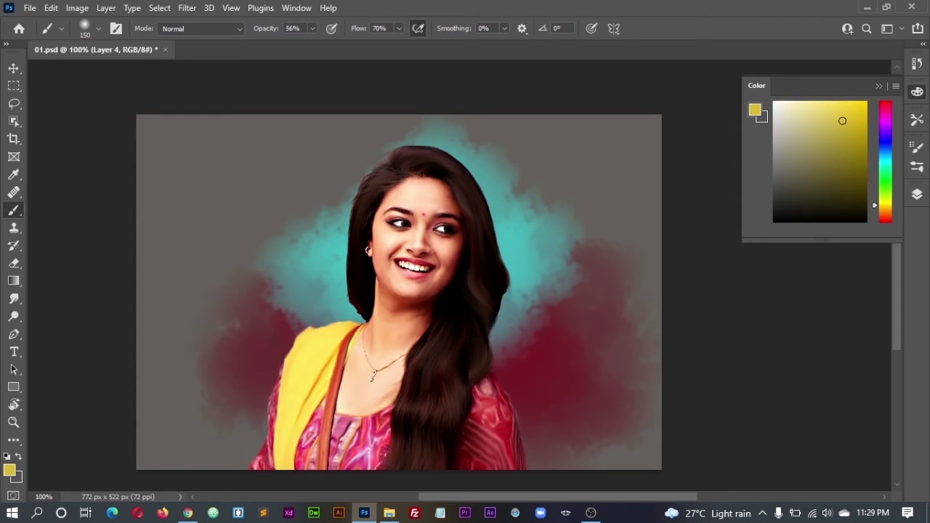
left_click_drag(341, 268, 226, 436)
left_click_drag(334, 297, 182, 465)
mouse_move(197, 276)
left_mouse_down()
mouse_move(297, 342)
mouse_move(196, 465)
left_mouse_up()
left_click(826, 196)
left_click_drag(356, 298, 181, 421)
left_click(859, 104)
left_click_drag(356, 273, 240, 414)
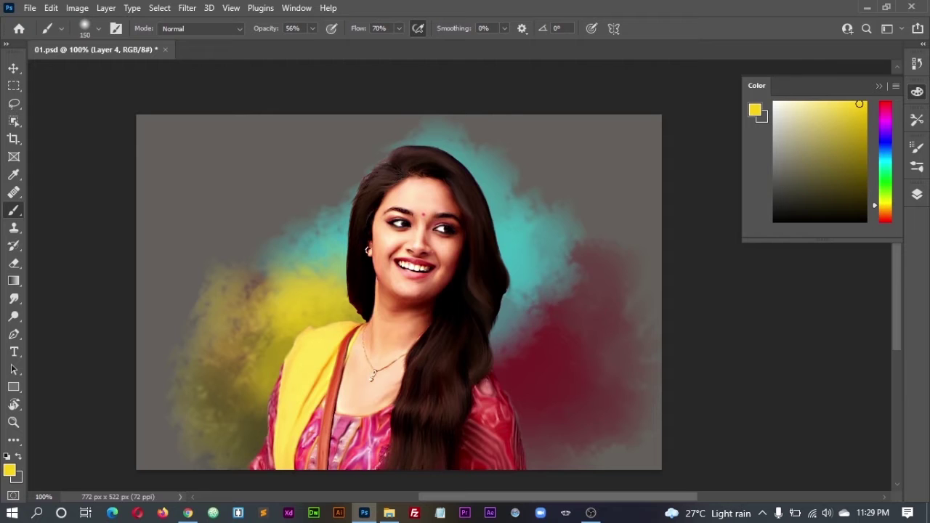
Add purplish red and dark red strokes on both sides of the background
left_click(847, 183)
left_click_drag(567, 436, 523, 341)
left_click_drag(596, 341, 501, 276)
left_click_drag(356, 247, 239, 392)
left_click_drag(312, 218, 204, 407)
left_click(781, 175)
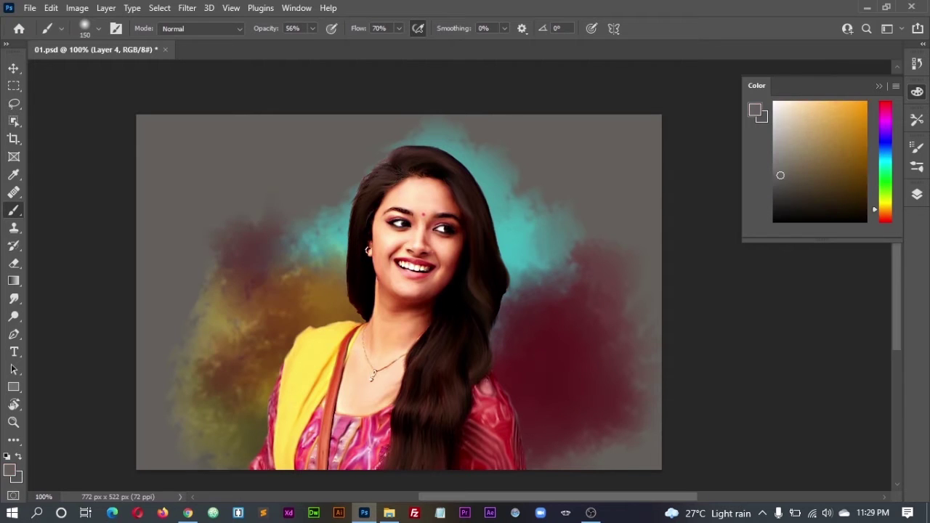
left_click(820, 179)
left_click_drag(632, 276, 574, 450)
left_click_drag(268, 146, 160, 291)
Paint teal across the top and upper right, reddish-brown on the left
left_click(793, 162)
left_click_drag(349, 131, 225, 254)
left_click_drag(429, 124, 319, 203)
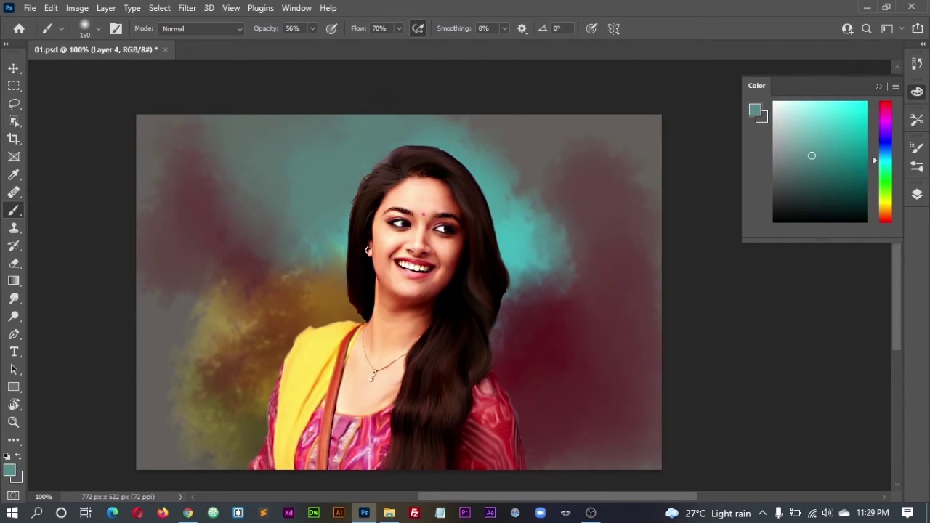
left_click_drag(240, 247, 160, 386)
left_click(808, 175)
left_click_drag(218, 277, 145, 450)
left_click(800, 166)
left_click_drag(624, 291, 509, 385)
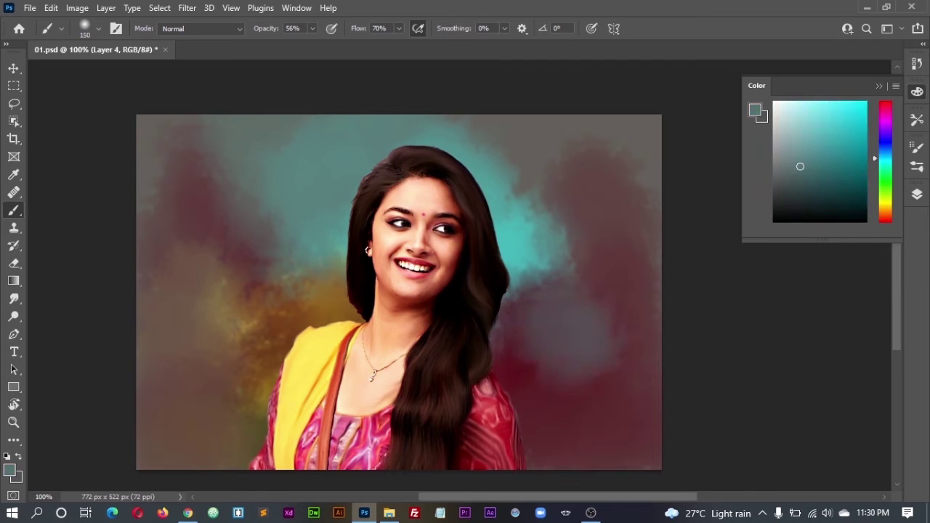
left_click_drag(596, 386, 502, 269)
left_click_drag(640, 175, 538, 349)
Add dark red at lower right and dark olive and yellow over the left background
left_click(840, 193)
left_click_drag(574, 443, 501, 341)
left_click_drag(654, 305, 501, 399)
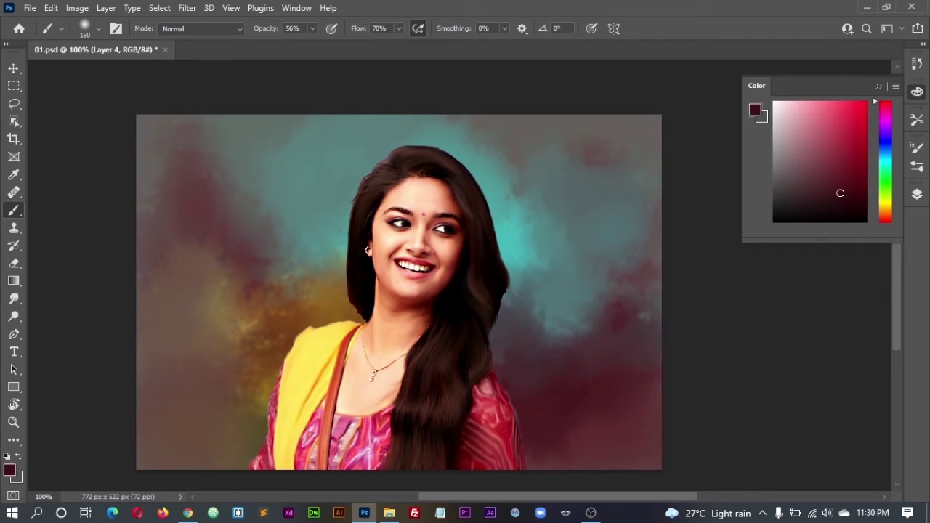
left_click_drag(646, 466, 538, 385)
right_click(259, 409, "alt+shift")
left_click_drag(276, 327, 196, 465)
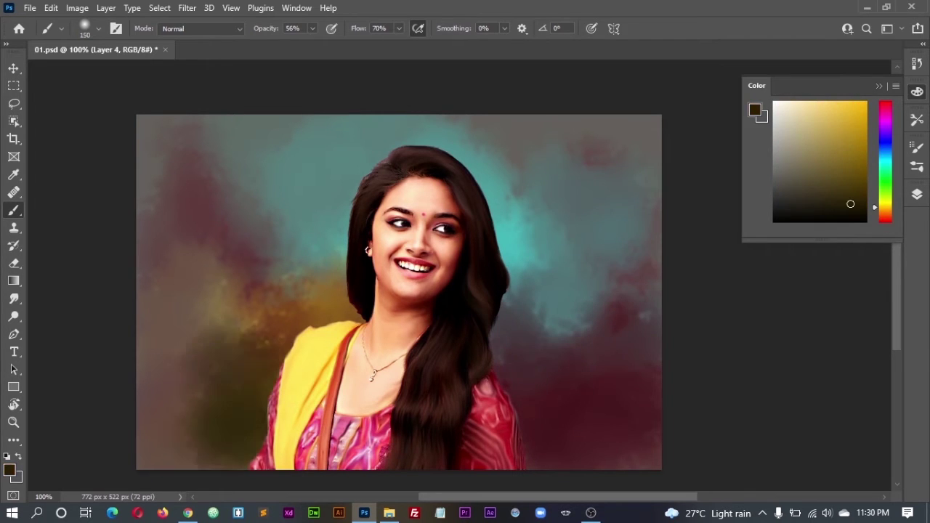
left_click_drag(313, 261, 204, 385)
right_click(313, 327, "alt+shift")
mouse_move(363, 291)
left_mouse_down()
mouse_move(232, 400)
mouse_move(229, 454)
left_mouse_up()
right_click(261, 364, "alt+shift")
left_click_drag(312, 290, 225, 378)
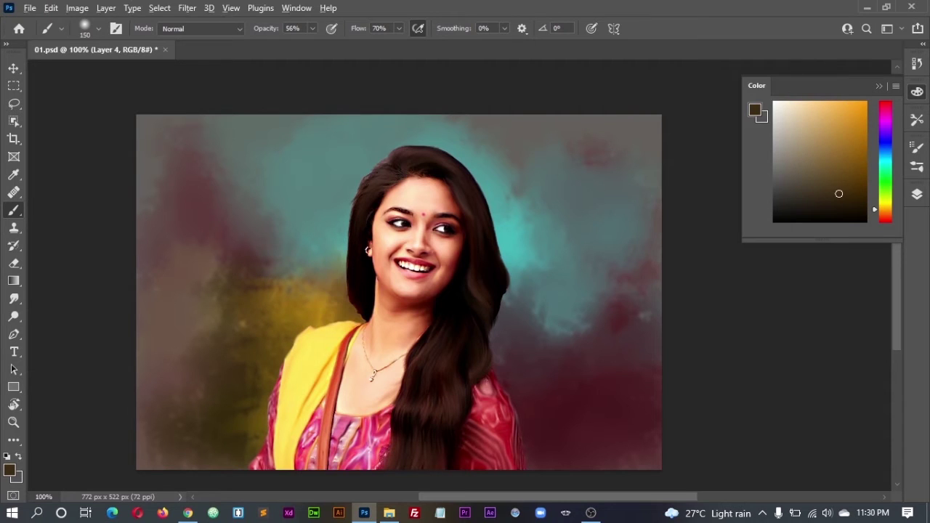
Paint teal around the hair and right of the shoulder, grey-mauve upper left
right_click(450, 174, "alt+shift")
left_click_drag(509, 131, 407, 218)
left_click_drag(349, 240, 327, 312)
left_click_drag(342, 210, 363, 160)
right_click(320, 182, "alt+shift")
left_click_drag(349, 233, 232, 131)
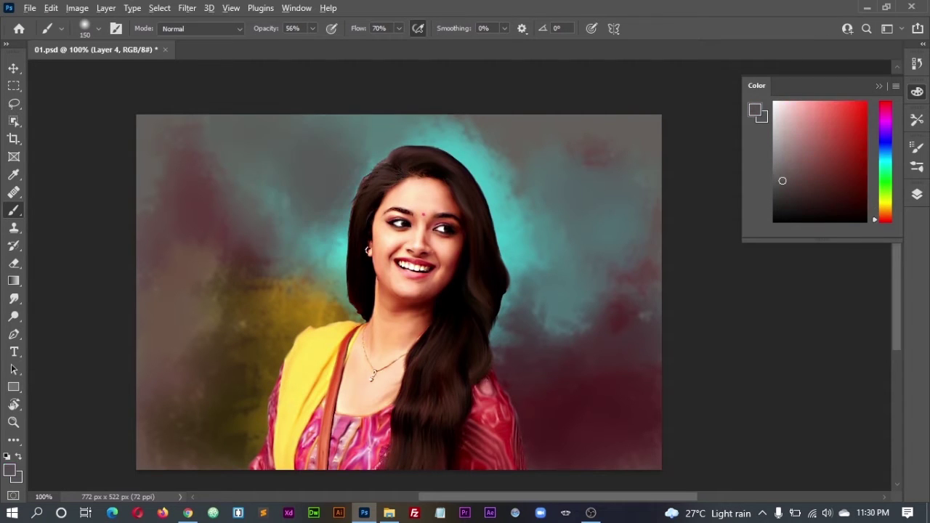
right_click(313, 189, "alt+shift")
left_click_drag(334, 160, 283, 225)
left_click_drag(385, 131, 334, 189)
left_click_drag(501, 291, 574, 399)
right_click(538, 349, "alt+shift")
mouse_move(494, 327)
left_mouse_down()
mouse_move(589, 306)
mouse_move(658, 377)
left_mouse_up()
Darken the lower right and lower left with maroon strokes, dulling the yellow
right_click(632, 349, "alt+shift")
left_click_drag(640, 302, 658, 367)
right_click(327, 305, "alt+shift")
left_click_drag(364, 277, 283, 353)
mouse_move(342, 265)
left_mouse_down()
mouse_move(265, 327)
mouse_move(312, 298)
mouse_move(236, 400)
left_mouse_up()
right_click(290, 342, "alt+shift")
left_click_drag(276, 374, 254, 444)
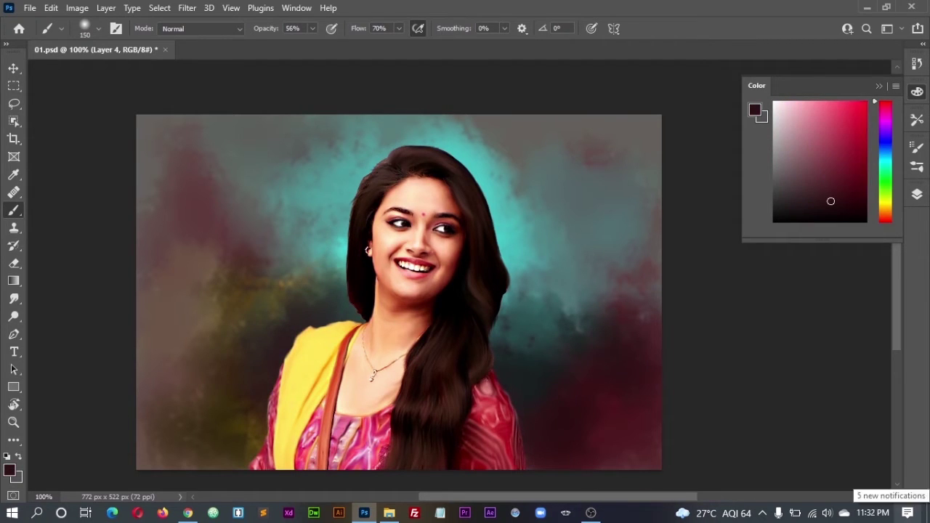
Darken the lower-left corner and left edge with sampled brown tones
left_click(211, 450, "alt")
left_click(232, 389, "alt")
left_click_drag(167, 425, 146, 465)
left_click(218, 319, "alt")
mouse_move(218, 305)
left_mouse_down()
mouse_move(160, 385)
mouse_move(145, 320)
left_mouse_up()
left_click(189, 356, "alt")
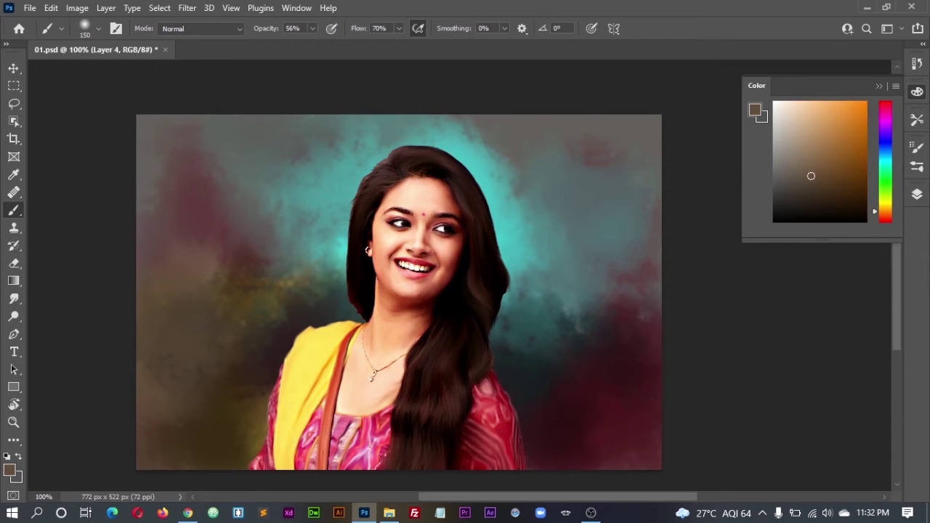
key("F7")
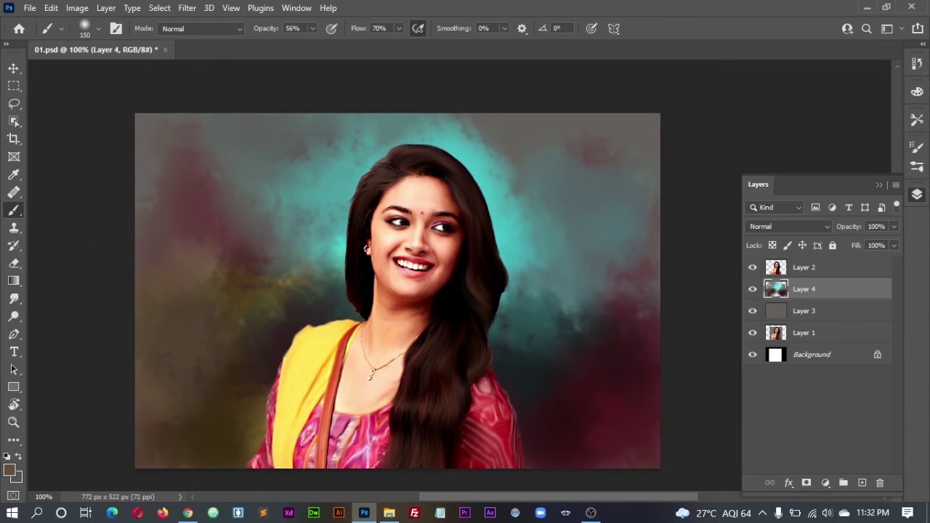
Choose a smudge brush preset and zoom in on the portrait
key("ctrl+s")
key("v")
key("ctrl+plus")
key("alt+bracketright")
right_click(378, 80)
left_click(455, 471)
key("ctrl+plus")
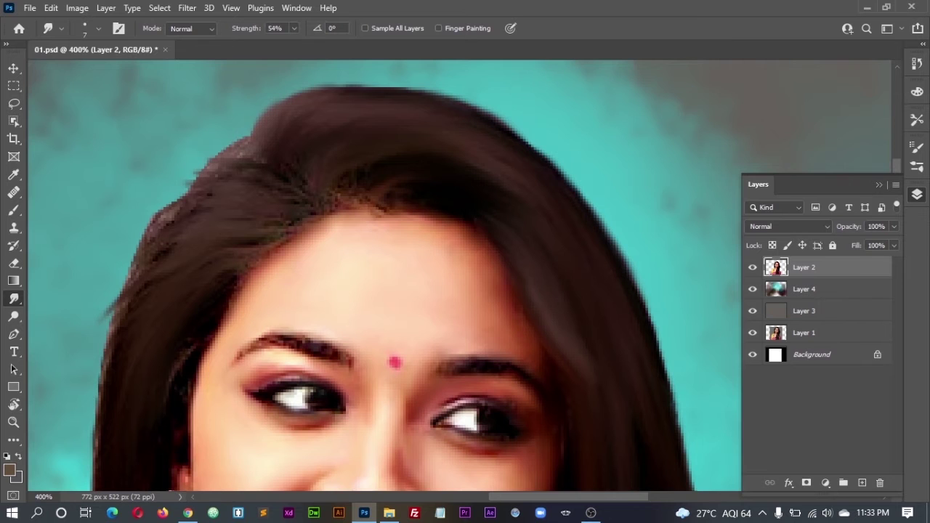
Make the first smudge strokes on the hair, then pan across the face and smile
left_click_drag(344, 184, 403, 156)
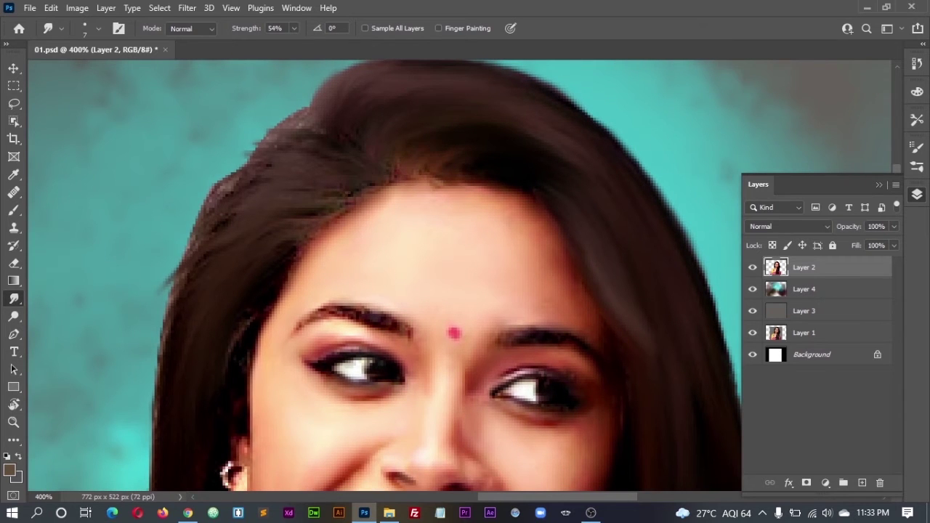
left_click_drag(501, 185, 568, 136)
mouse_move(316, 270)
left_mouse_down()
mouse_move(374, 201)
mouse_move(293, 298)
left_mouse_up()
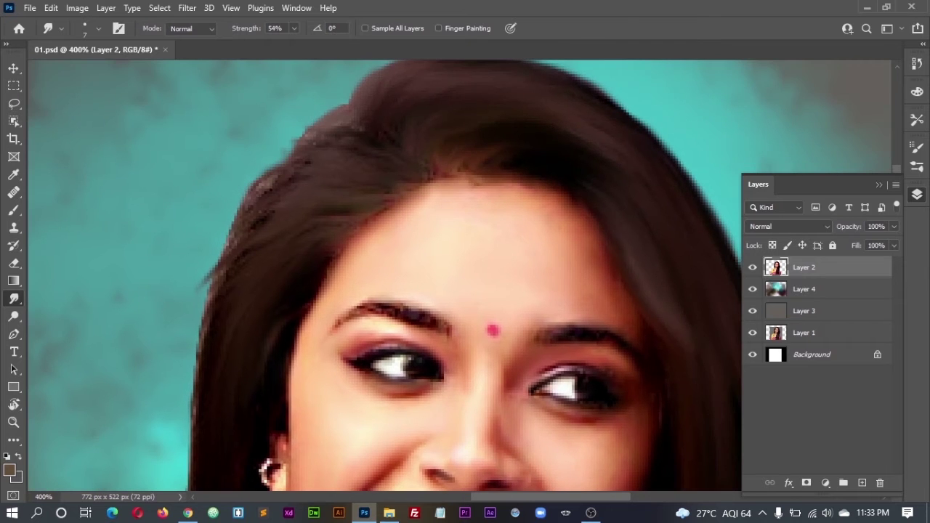
left_click_drag(341, 363, 295, 184)
left_click_drag(306, 305, 293, 189)
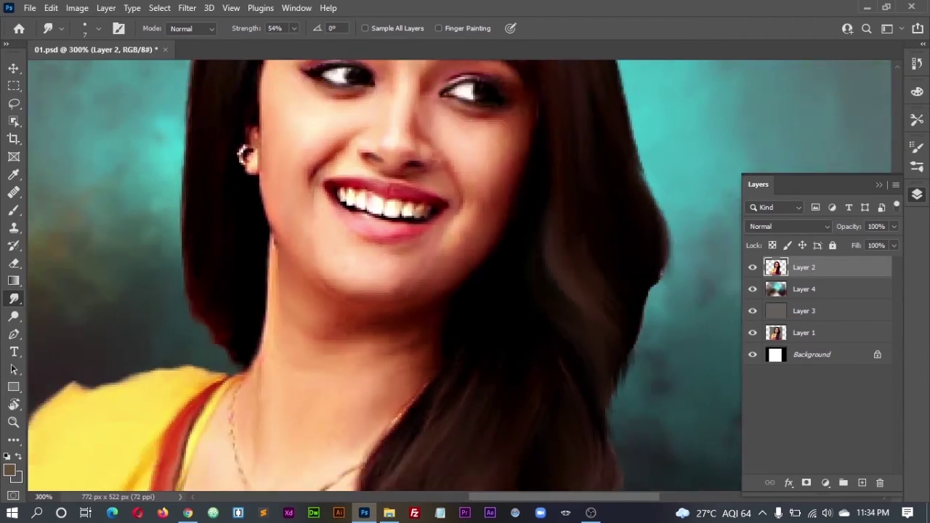
left_click_drag(217, 394, 218, 318)
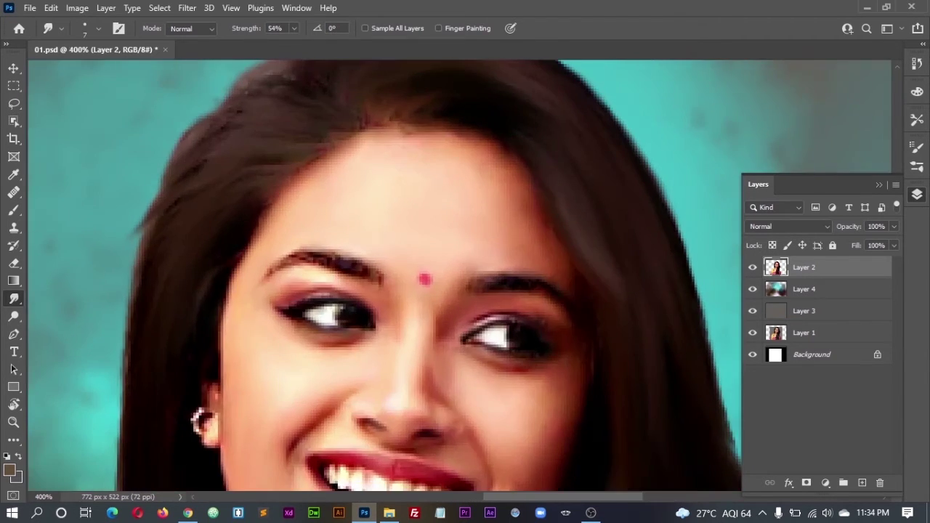
left_click_drag(272, 200, 326, 280)
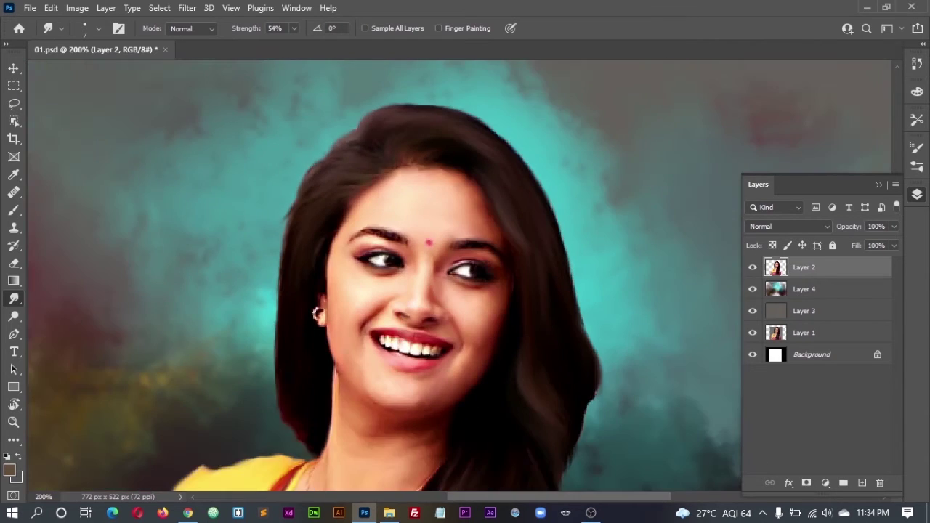
left_click_drag(436, 291, 364, 198)
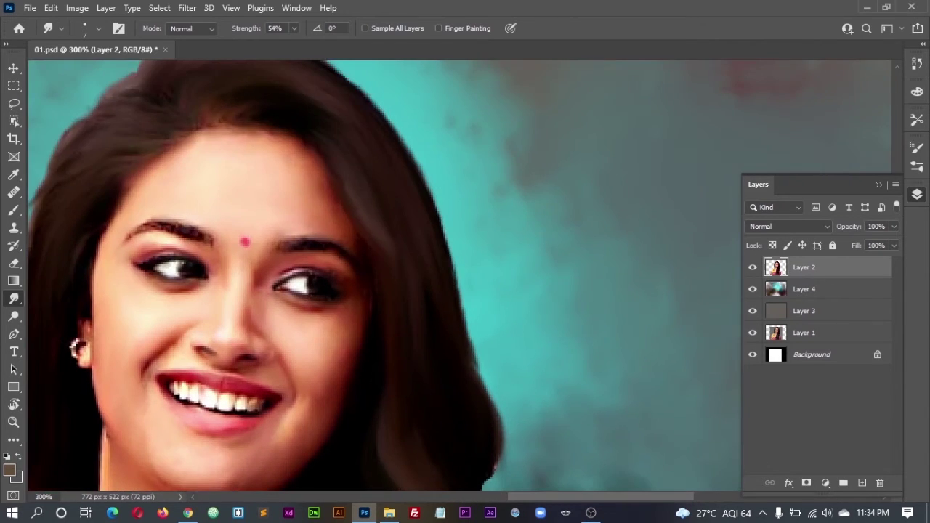
Zoom out to check the figure, then zoom back in on the neck and necklace
scroll(472, 255, "down", 5)
scroll(450, 320, "down", 4)
scroll(385, 276, "down", 3)
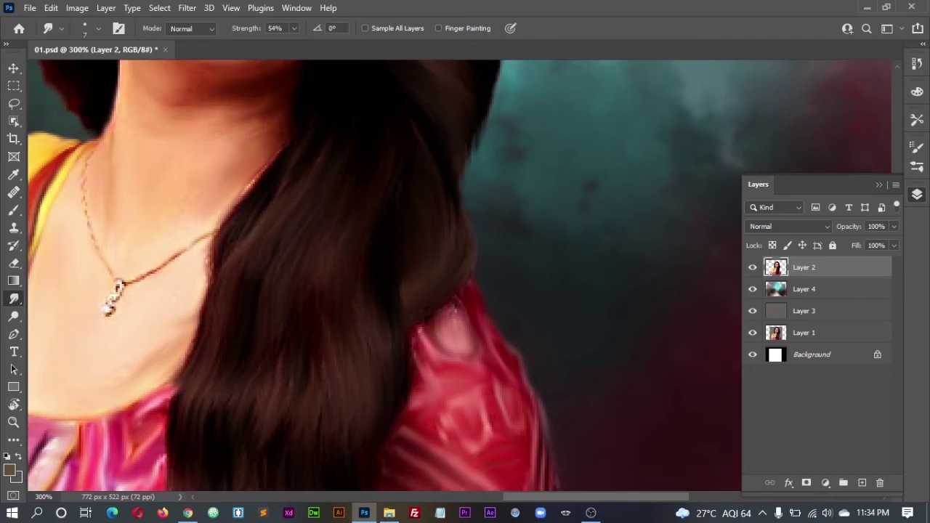
scroll(385, 276, "down", 2)
key("ctrl+minus")
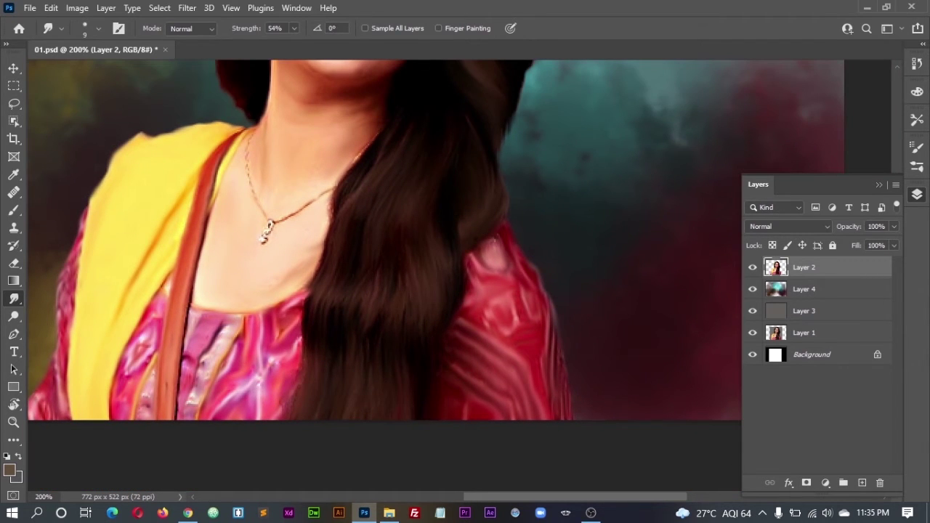
scroll(266, 232, "up", 5)
key("ctrl+plus")
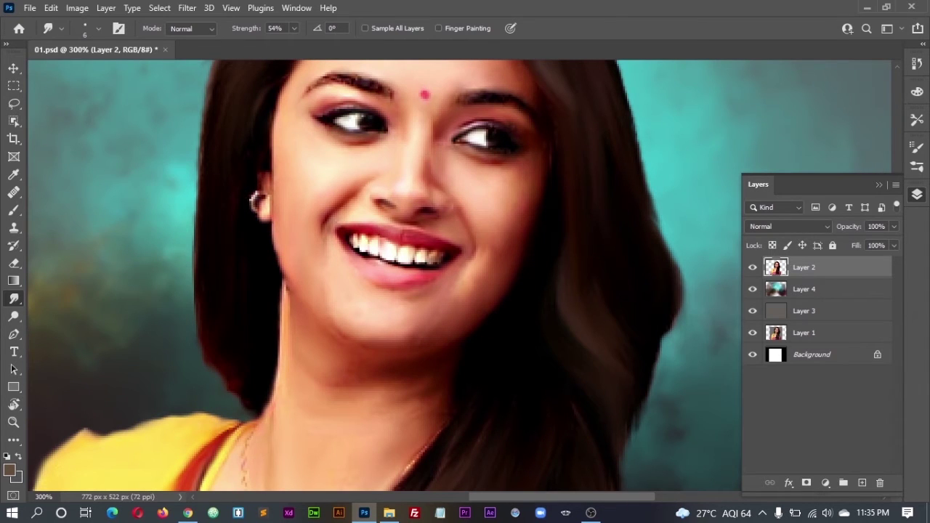
left_click_drag(258, 200, 294, 100)
scroll(458, 277, "down", 3)
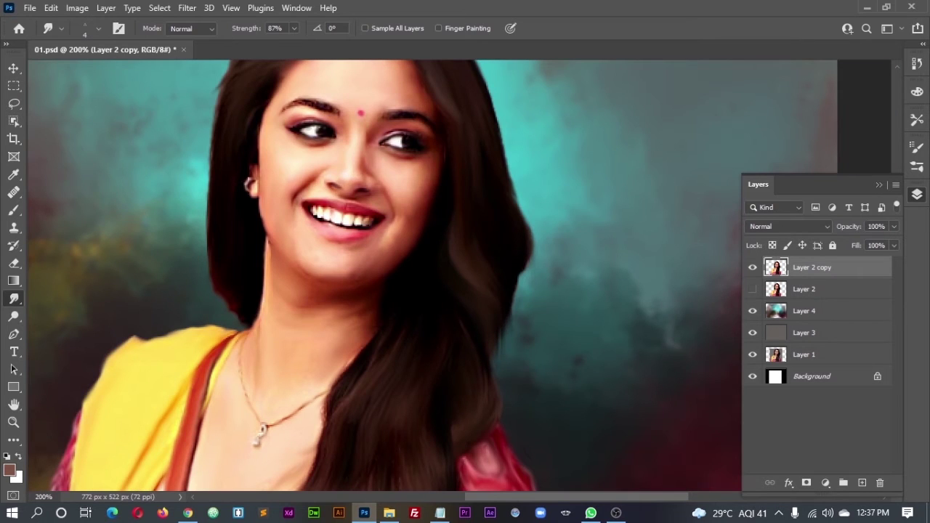
Smudge the right hair edge downward in four strokes, then check at full view and 200%
left_click_drag(291, 276, 261, 178)
left_click_drag(364, 218, 312, 375)
mouse_move(436, 225)
left_mouse_down()
mouse_move(449, 287)
mouse_move(434, 411)
left_mouse_up()
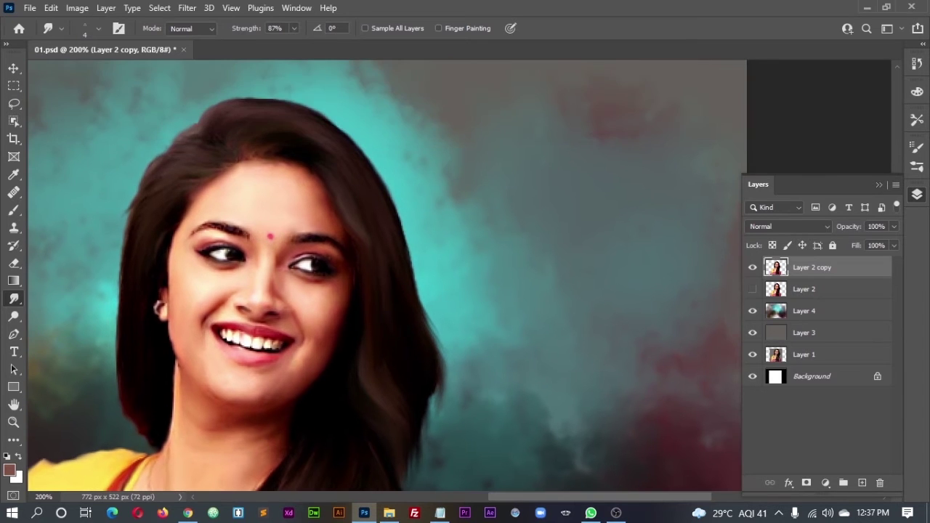
left_click_drag(393, 200, 417, 287)
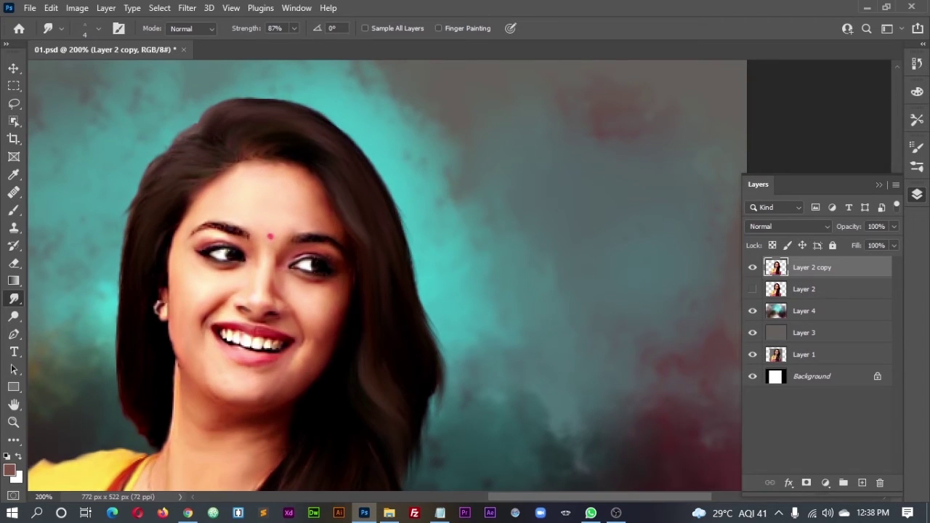
left_click_drag(415, 255, 436, 349)
mouse_move(429, 312)
left_mouse_down()
mouse_move(440, 422)
mouse_move(446, 371)
left_mouse_up()
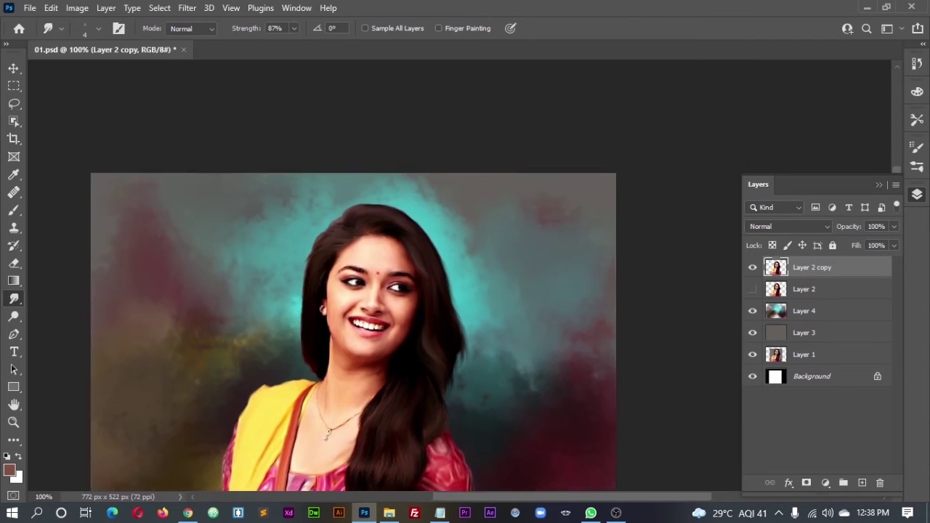
key("ctrl+minus")
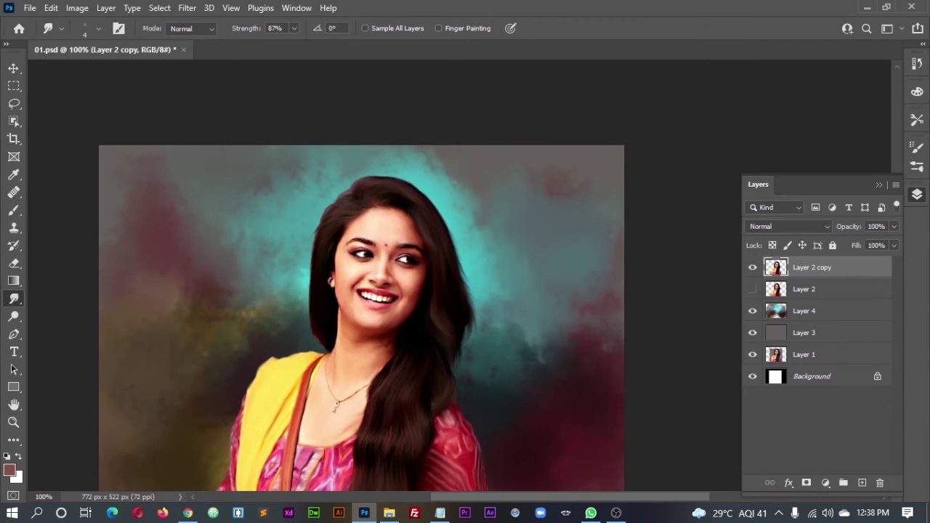
key("ctrl+plus")
Smudge the hair edge beside the neck to blend it into the background
left_click_drag(406, 308, 372, 432)
mouse_move(378, 398)
left_mouse_down()
mouse_move(356, 433)
mouse_move(391, 401)
left_mouse_up()
left_click_drag(407, 333, 385, 415)
left_click_drag(399, 364, 429, 323)
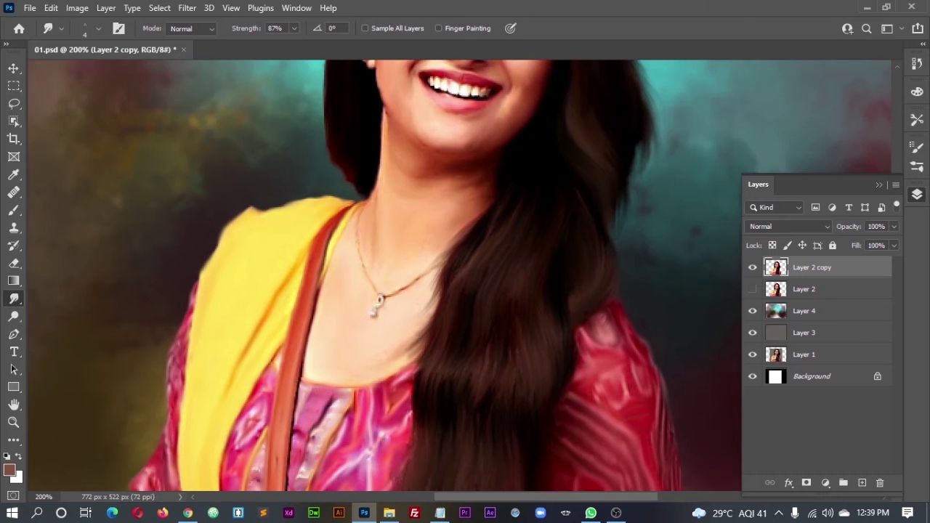
scroll(385, 276, "down", 3)
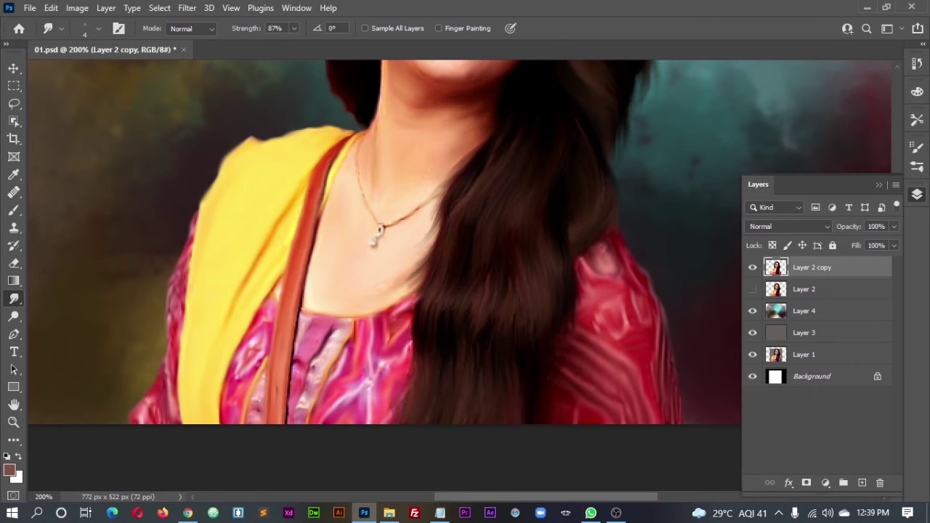
left_click_drag(411, 336, 403, 374)
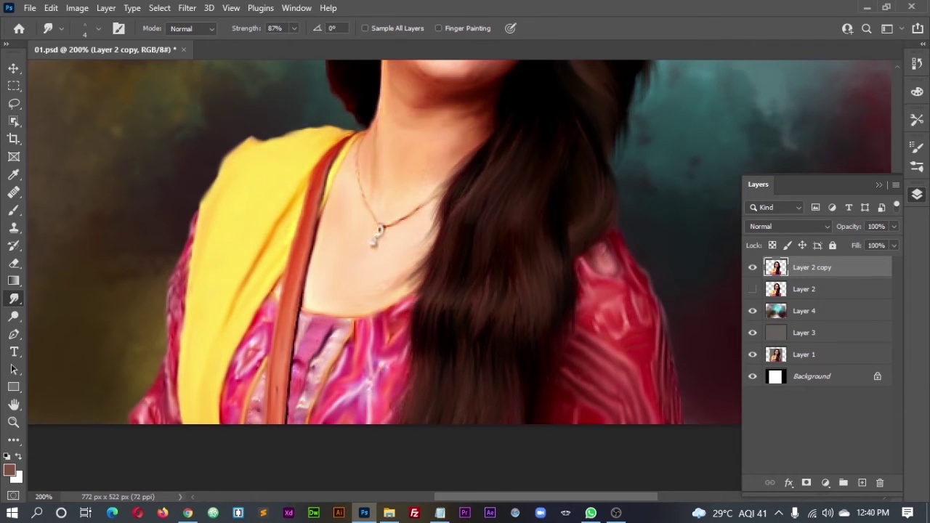
scroll(459, 248, "up", 1)
Smudge down the left edge of the hair to darken and soften it
left_click_drag(611, 95, 487, 319)
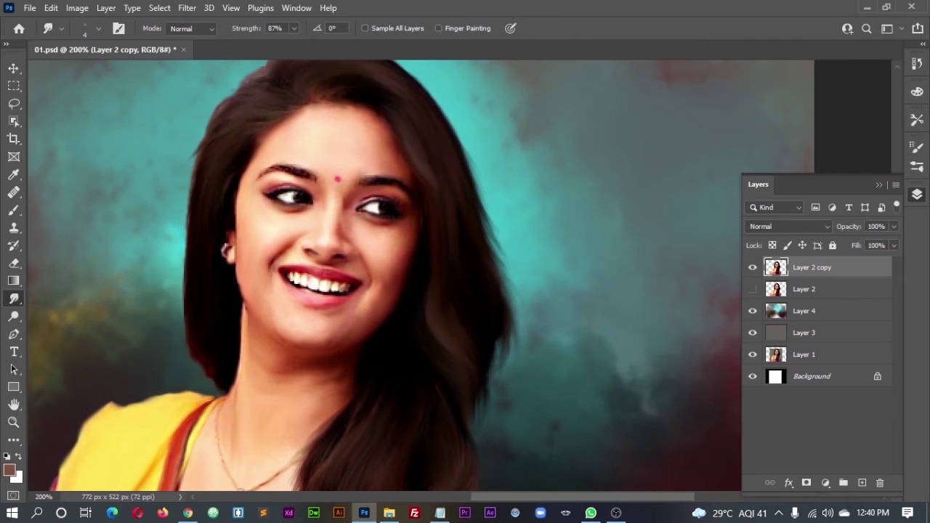
left_click_drag(505, 311, 526, 409)
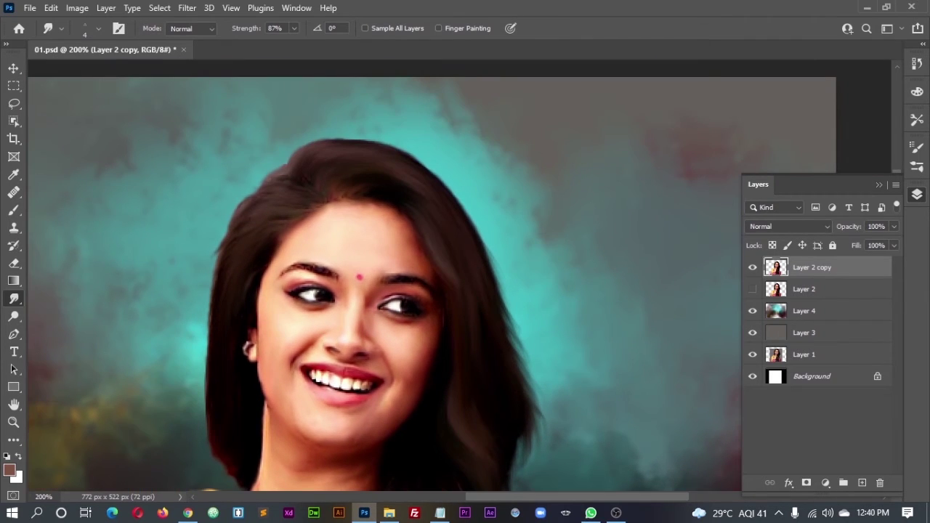
scroll(433, 276, "down", 2)
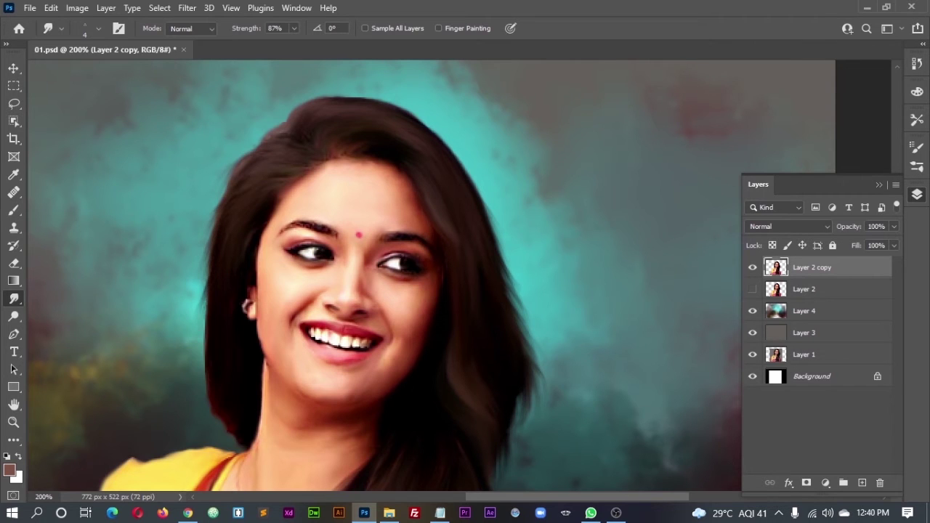
scroll(434, 276, "down", 1)
left_click_drag(206, 278, 208, 340)
left_click_drag(206, 303, 207, 369)
scroll(385, 276, "down", 3)
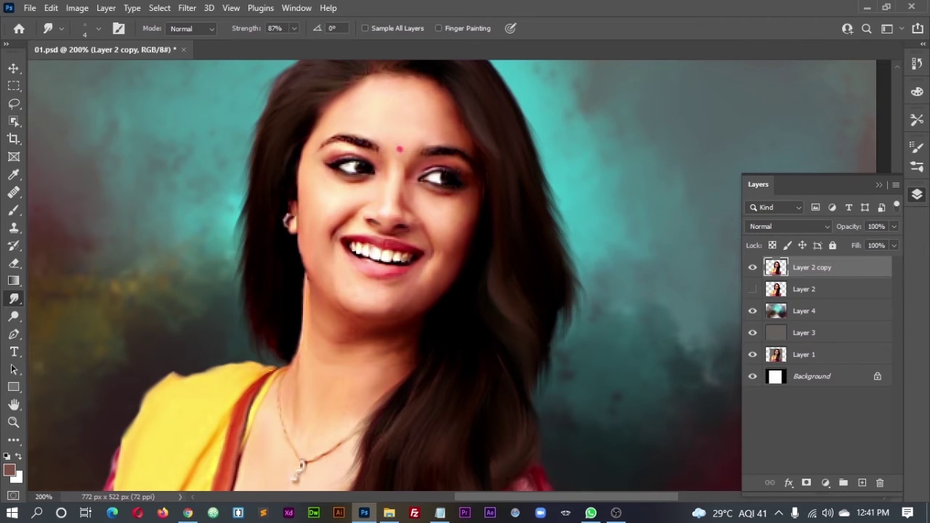
scroll(385, 277, "up", 5)
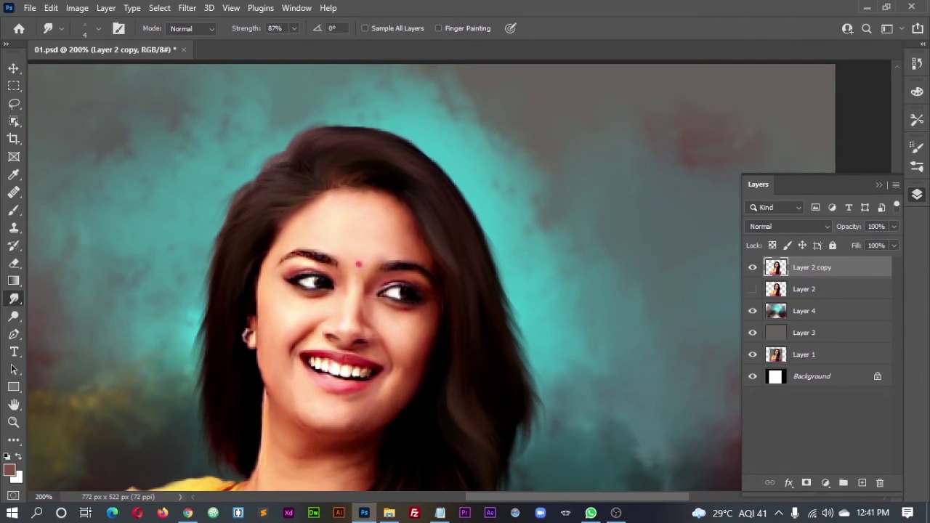
Smudge a patch of hair on top of the head, then zoom out to 100%
scroll(385, 276, "down", 6)
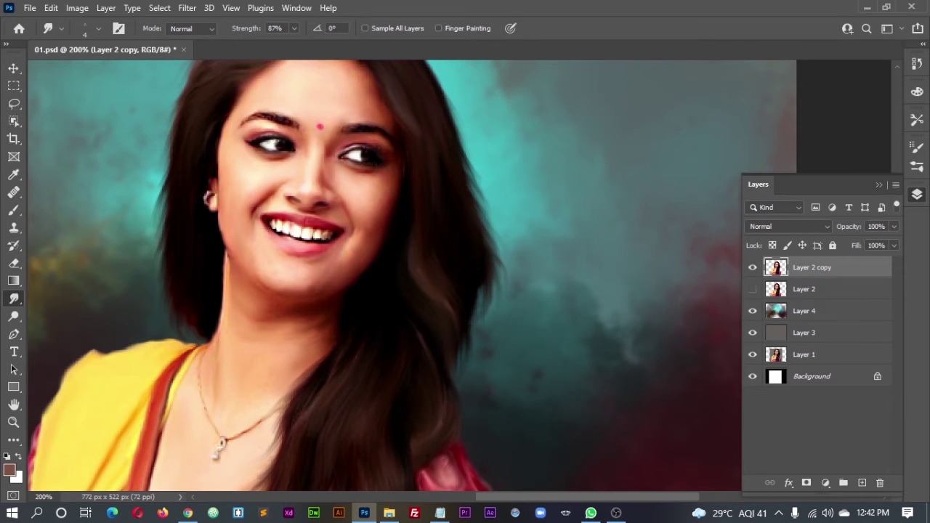
scroll(385, 276, "up", 6)
scroll(385, 277, "up", 3)
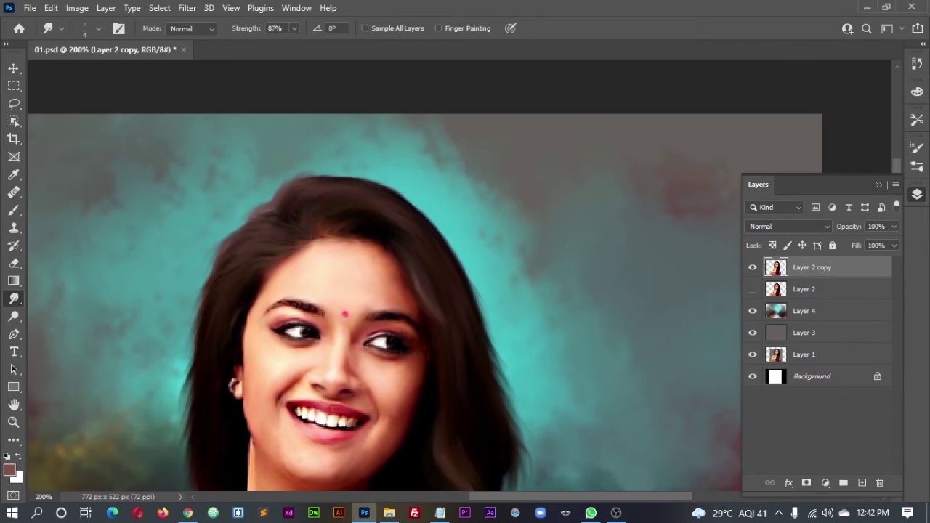
left_click_drag(321, 226, 344, 221)
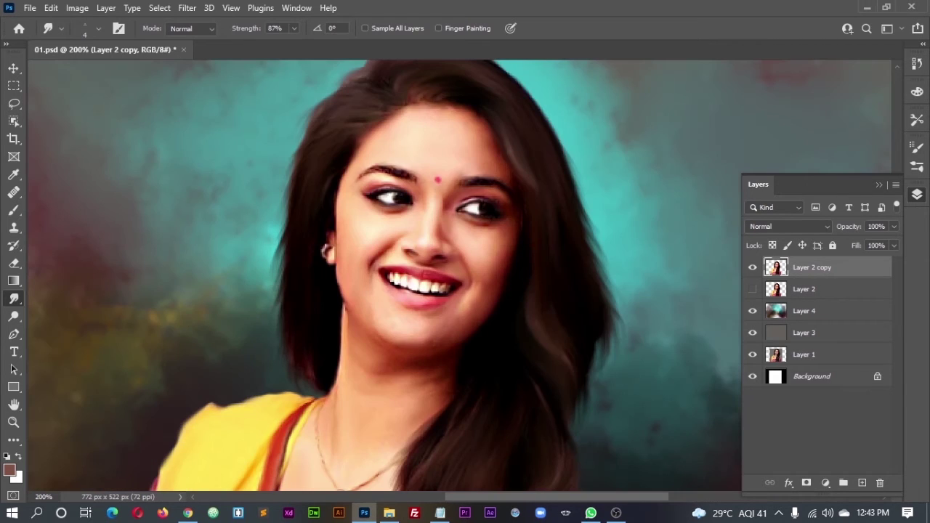
left_click_drag(385, 276, 247, 342)
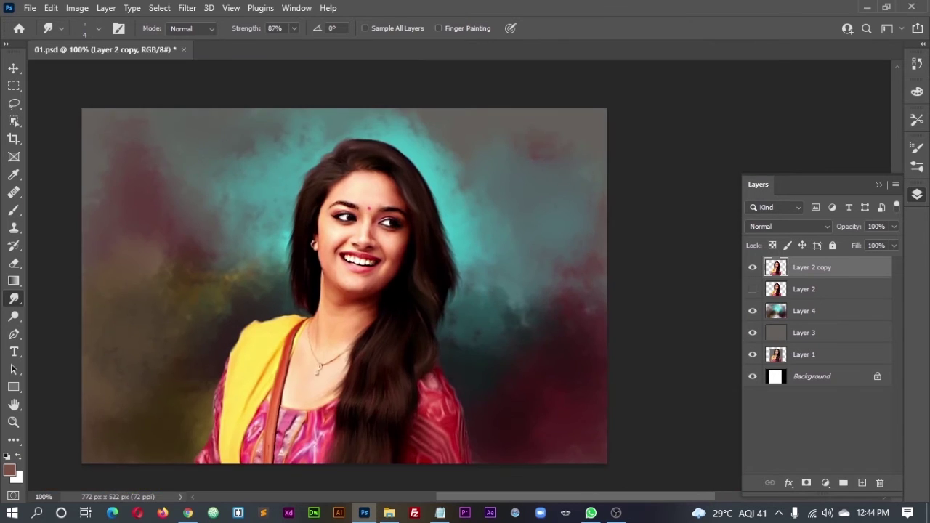
left_click_drag(393, 276, 393, 329)
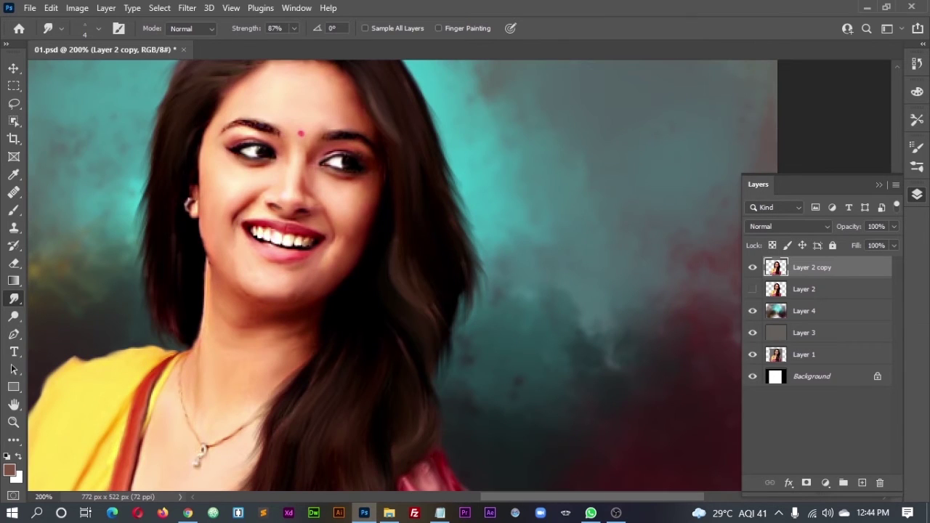
left_click_drag(392, 291, 388, 146)
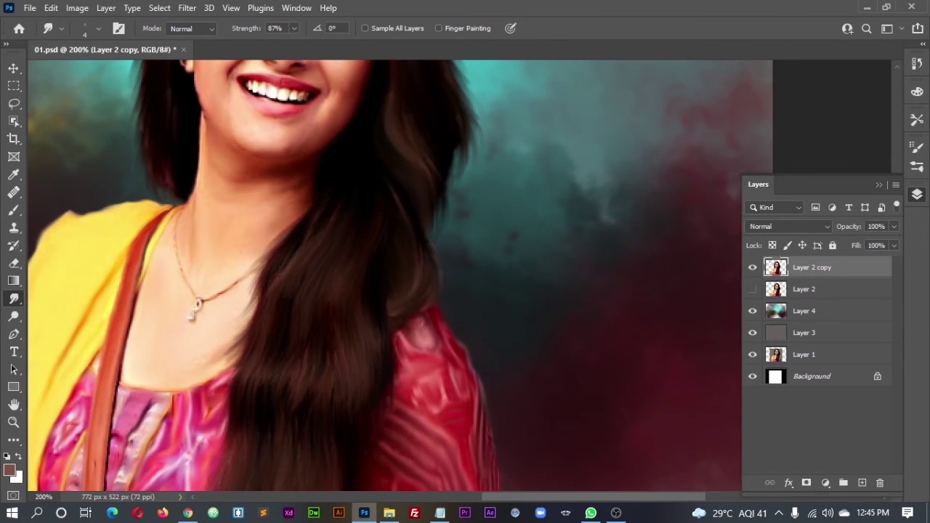
key("ctrl+minus")
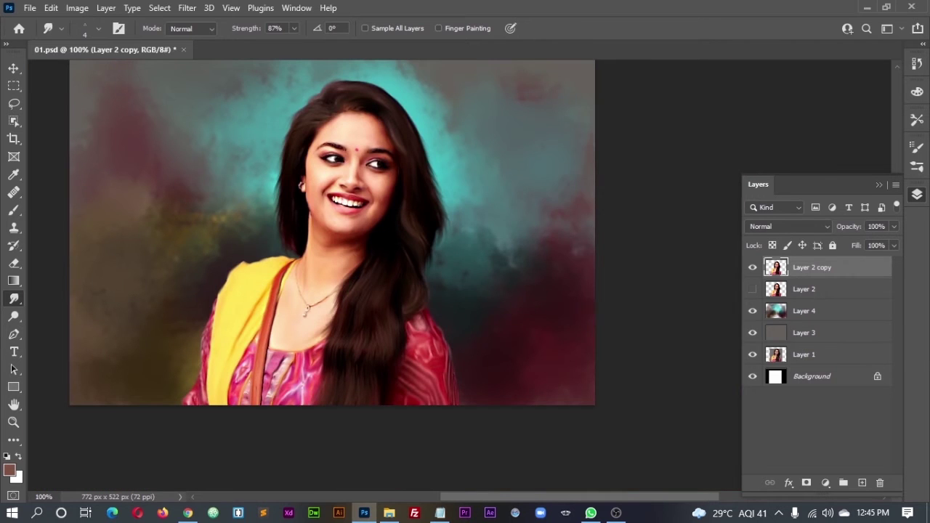
Name the new layer color01 and set its blend mode to Color
type("color01")
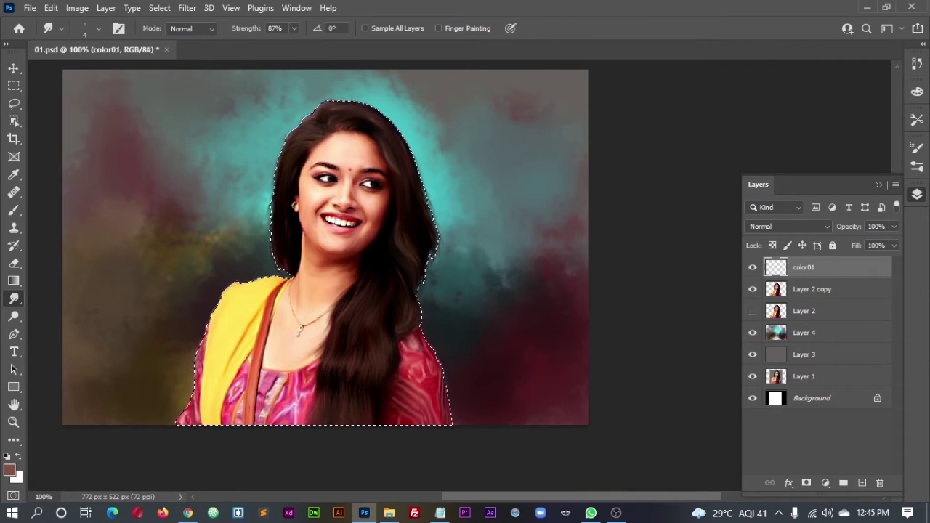
key("Return")
key("b")
left_click(10, 470)
left_click(233, 334)
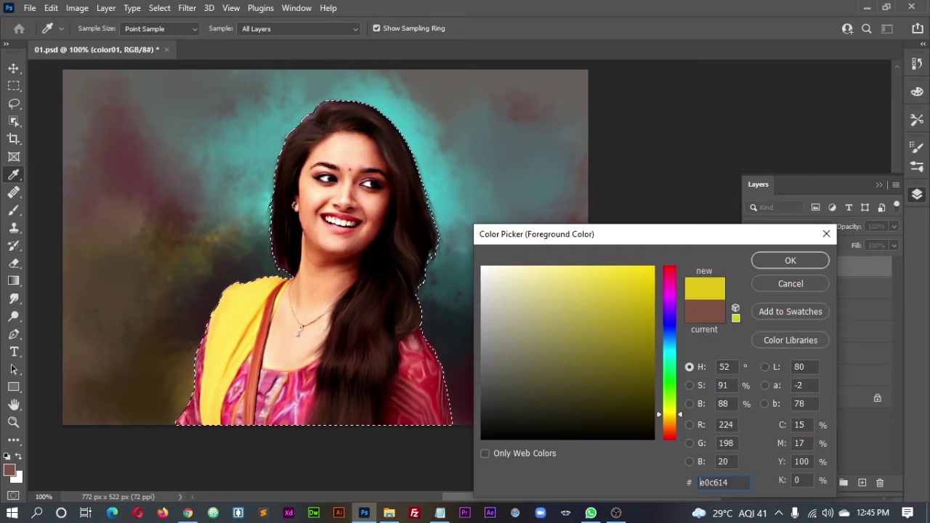
left_click(789, 259)
left_click(789, 226)
left_click(755, 481)
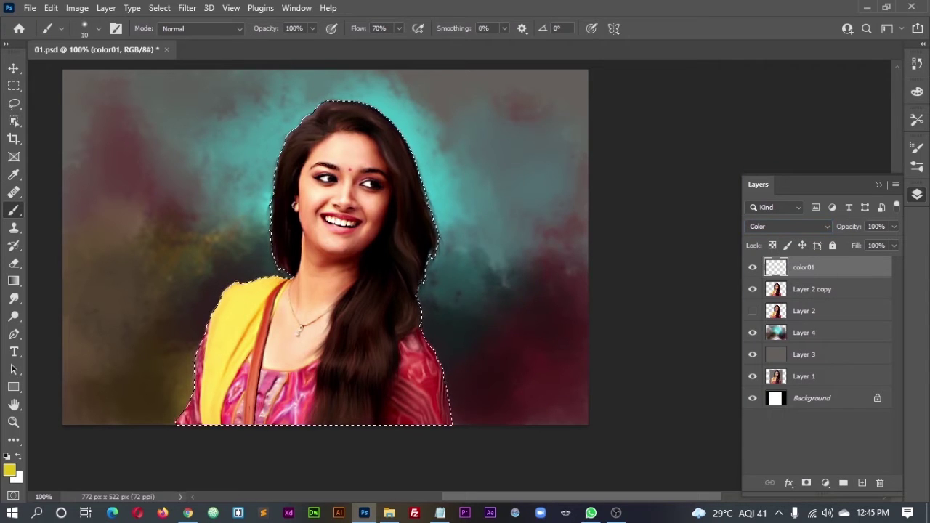
Undo the yellow patch and switch to a smaller brush at 26% opacity
key("ctrl+z")
key("4")
key("8")
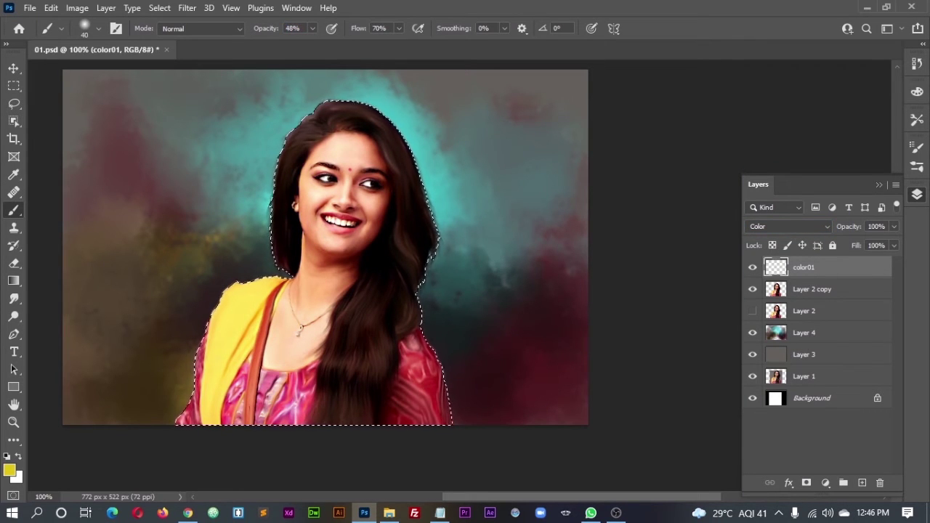
key("bracketleft")
key("bracketleft")
key("2")
key("6")
scroll(336, 183, "up", 1)
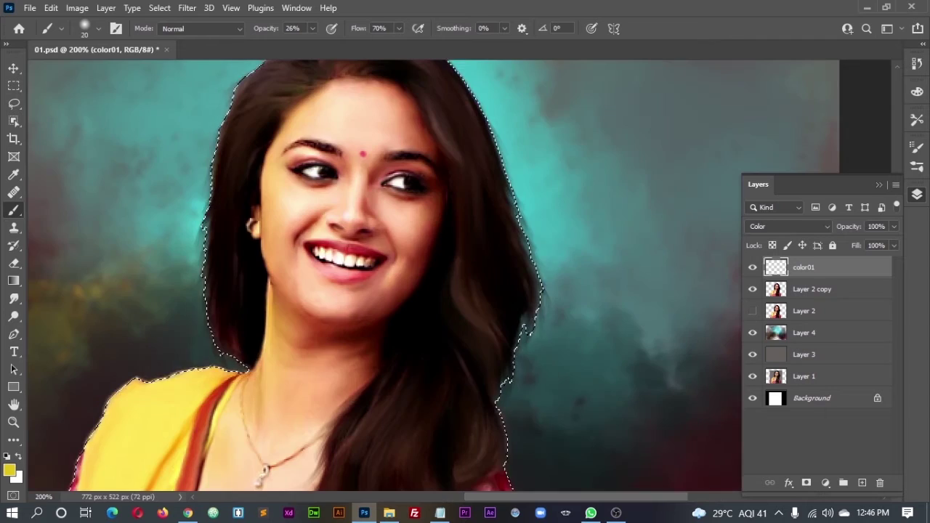
Paint red over the face and cheeks, then set color01 opacity to 71%
left_click(10, 470)
left_click(649, 276)
left_click(789, 259)
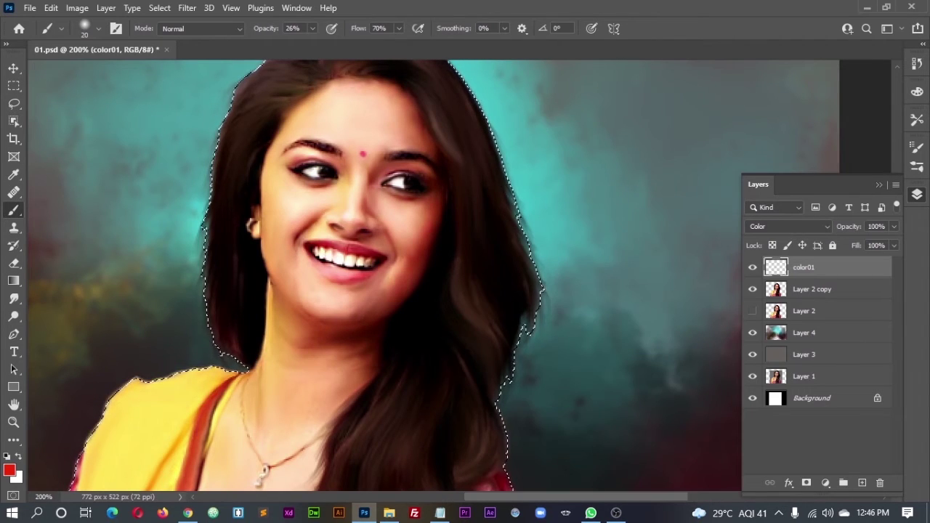
left_click_drag(363, 167, 414, 189)
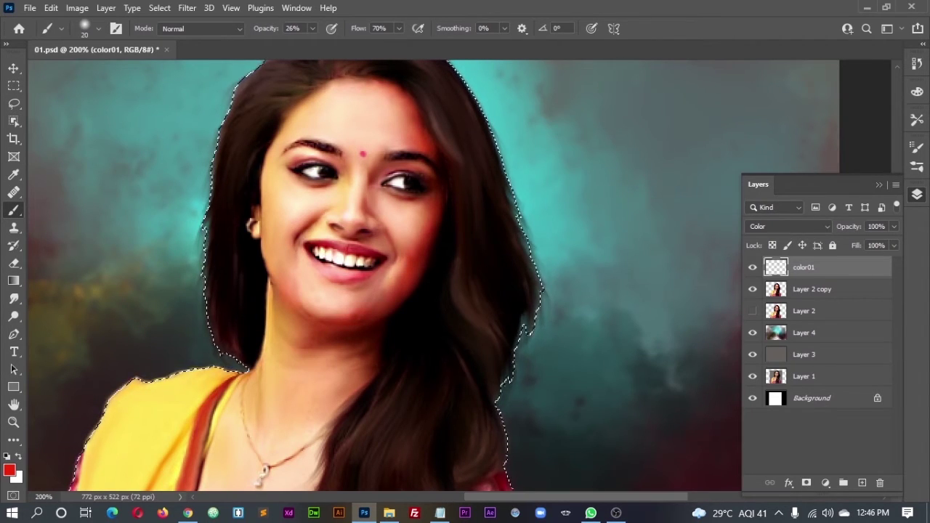
key("ctrl+minus")
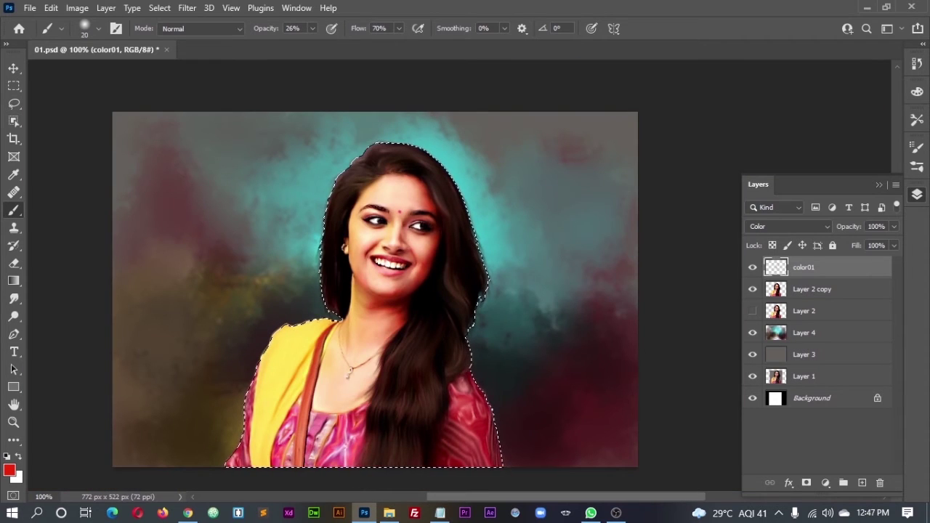
left_click_drag(847, 226, 828, 226)
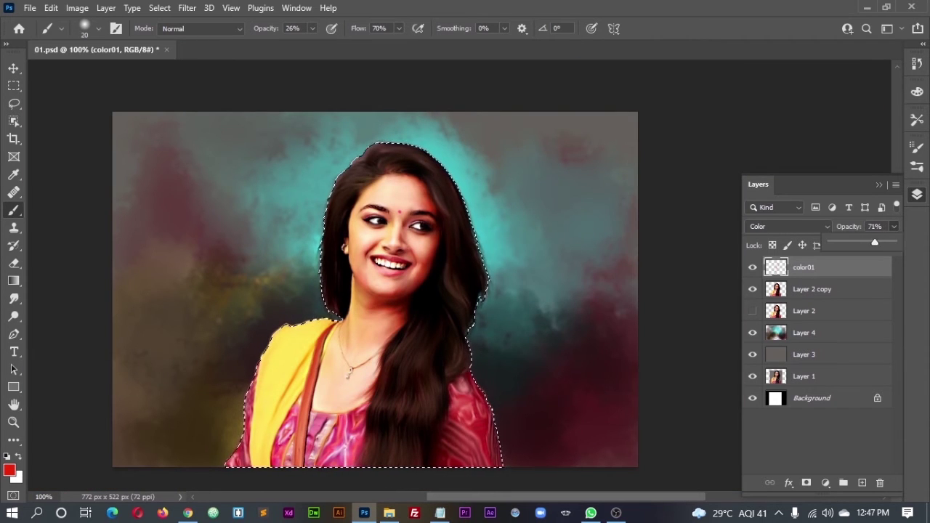
Name the layer color02, set it to Color mode with teal paint at 52% opacity
type("color02")
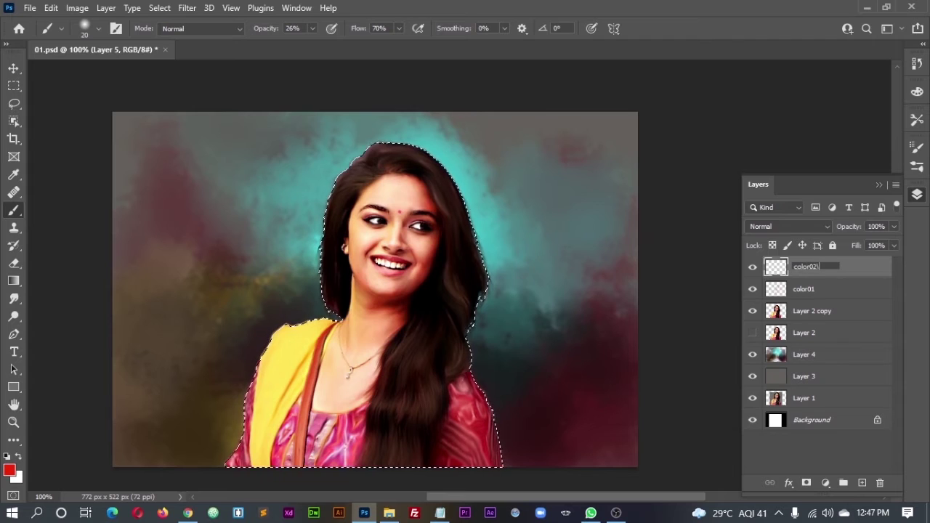
key("Return")
left_click(788, 225)
left_click(785, 479)
key("bracketright")
left_click(465, 188, "alt")
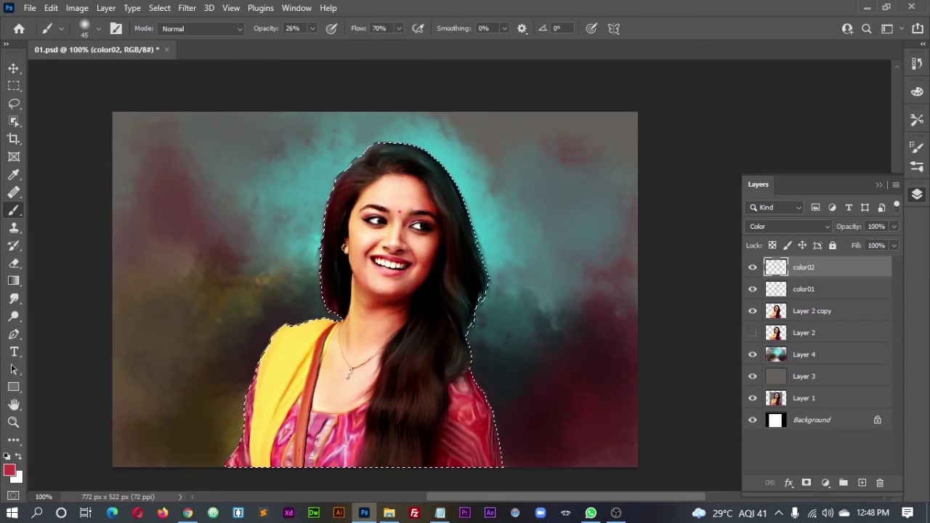
left_click_drag(894, 226, 863, 242)
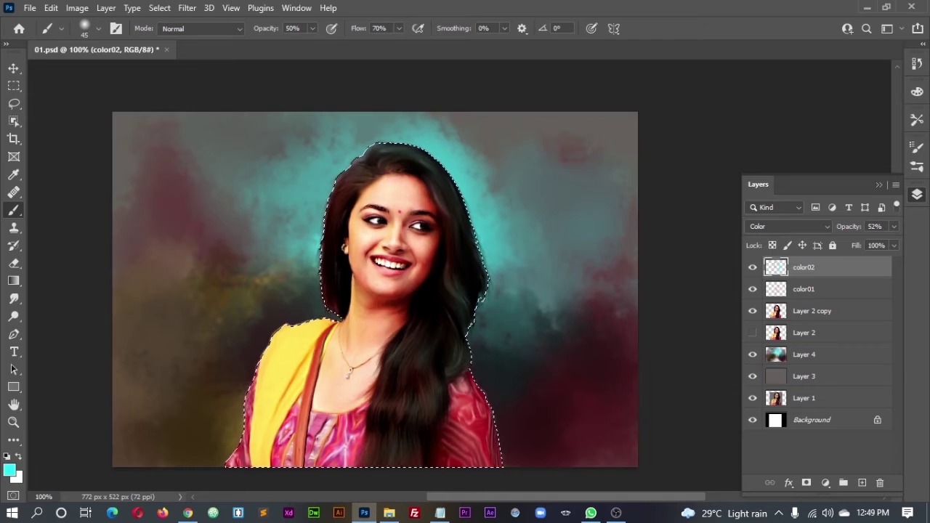
Add a new empty layer named color03
left_click(861, 482)
double_click(804, 267)
type("color03")
key("Return")
Pick a grey-teal paint colour and lower the color03 layer opacity to 39%
left_click(9, 470)
key("Return")
key("b")
key("ctrl+plus")
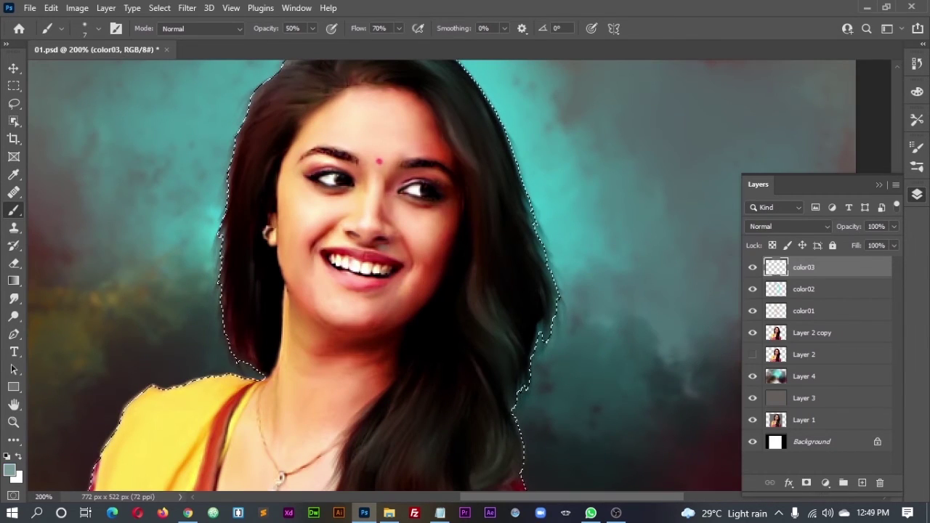
left_click_drag(893, 243, 853, 242)
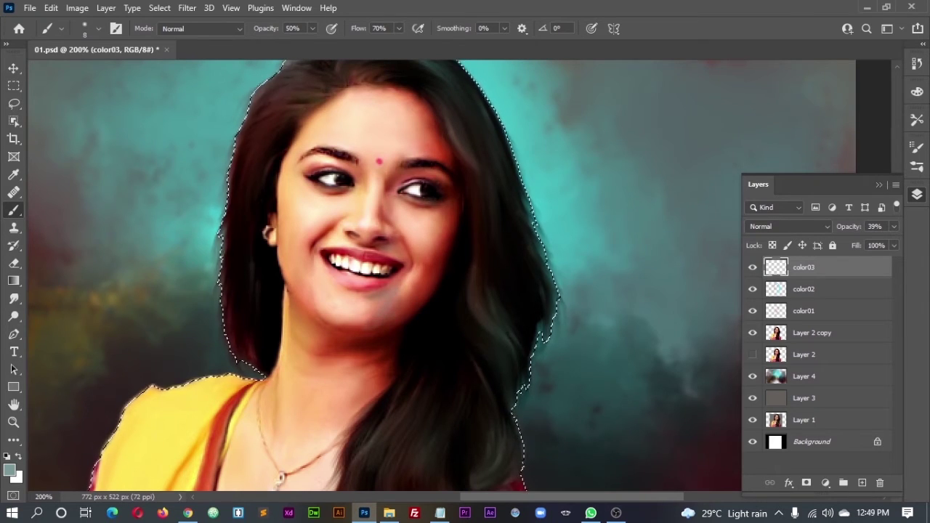
scroll(407, 276, "left", 1)
key("ctrl+minus")
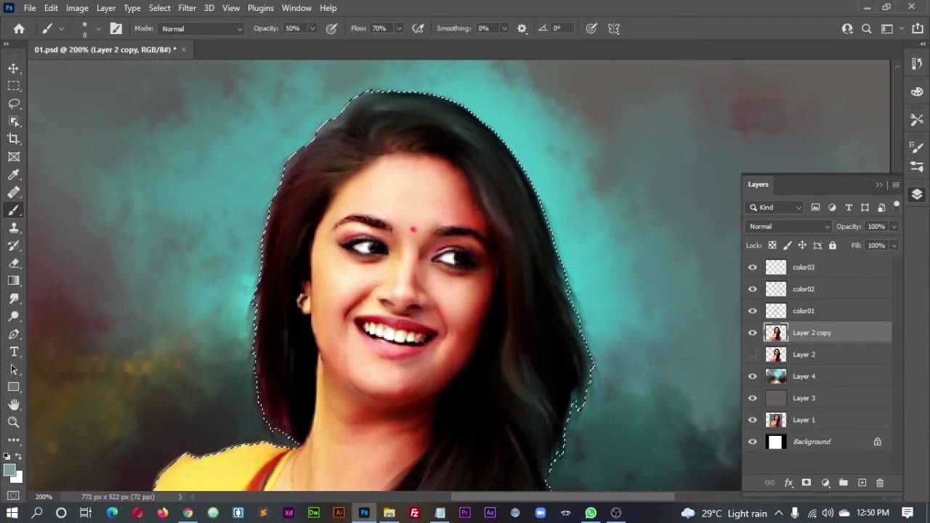
Set the smudge brush to 55% strength and soften the eyebrows with smudge strokes
key("bracketright")
key("bracketright")
key("bracketright")
key("ctrl+plus")
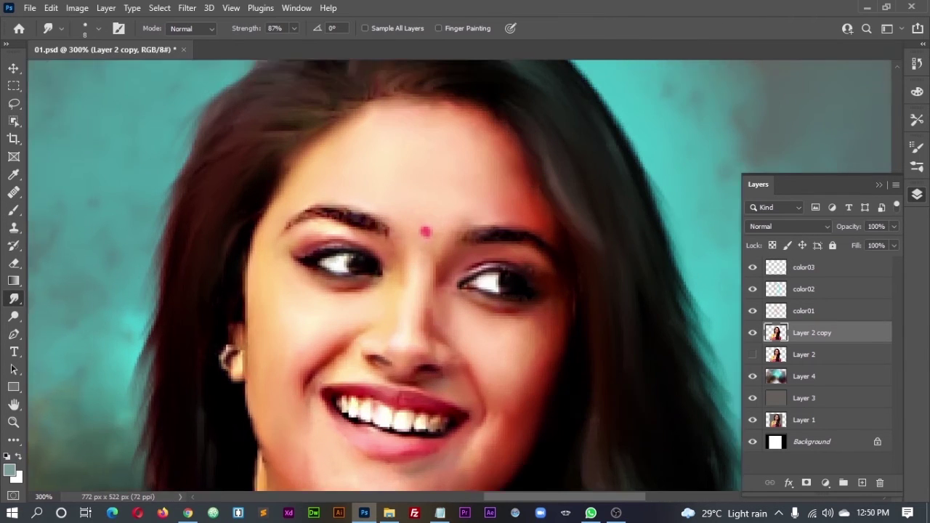
key("bracketleft")
key("5")
key("5")
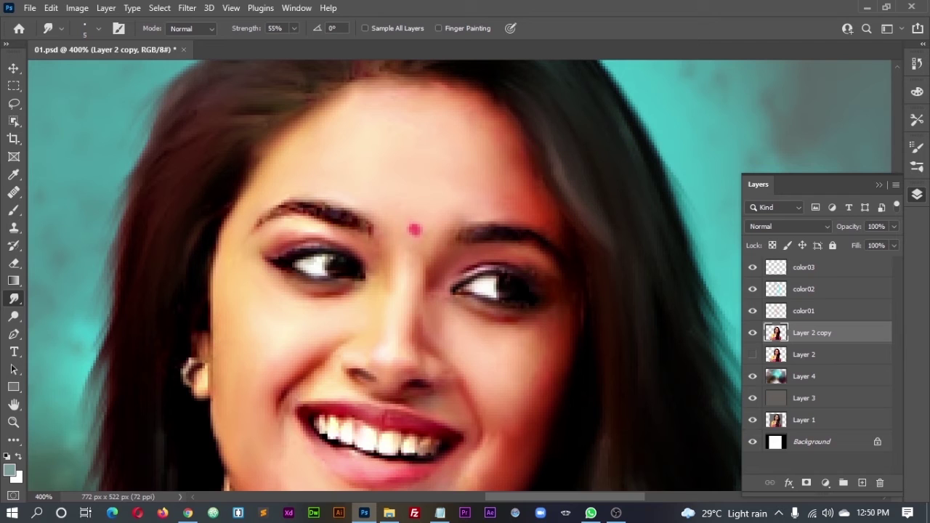
left_click_drag(292, 203, 346, 211)
left_click_drag(265, 224, 372, 220)
right_click(501, 76)
key("Return")
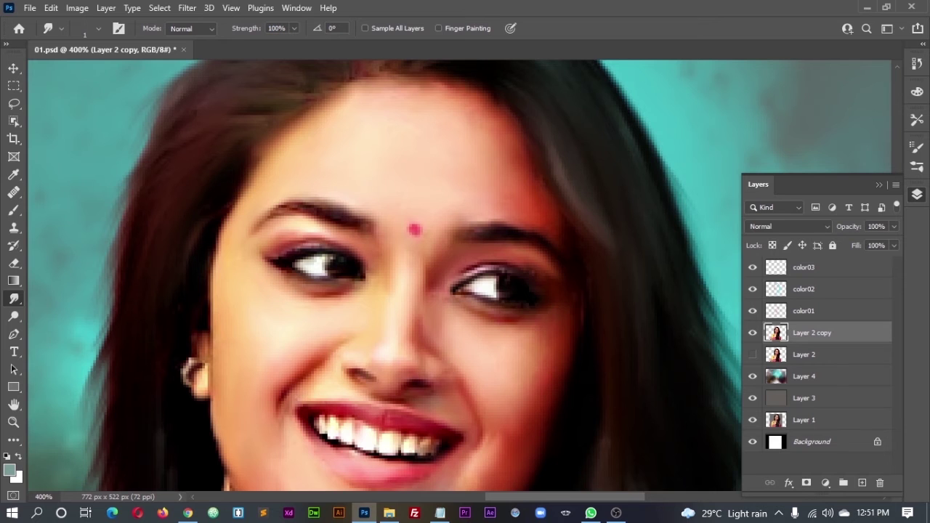
scroll(391, 271, "down", 2)
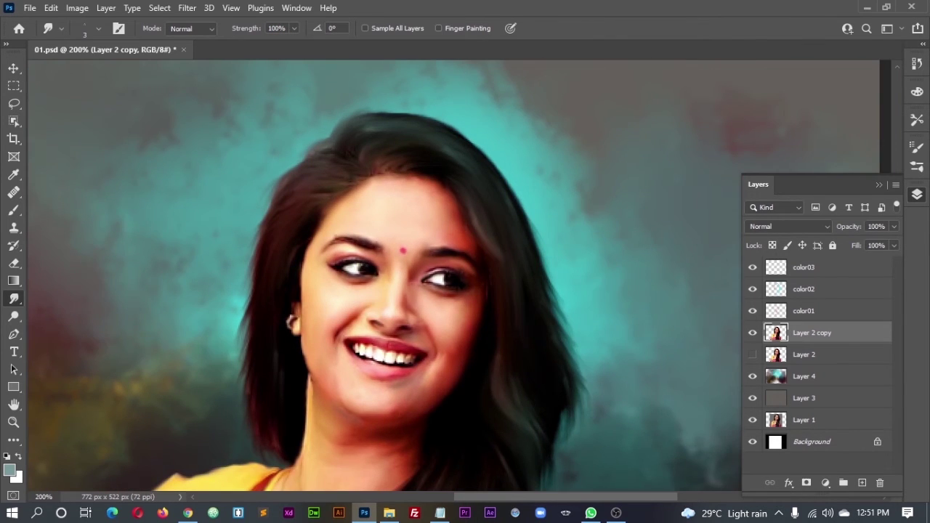
scroll(359, 239, "up", 1)
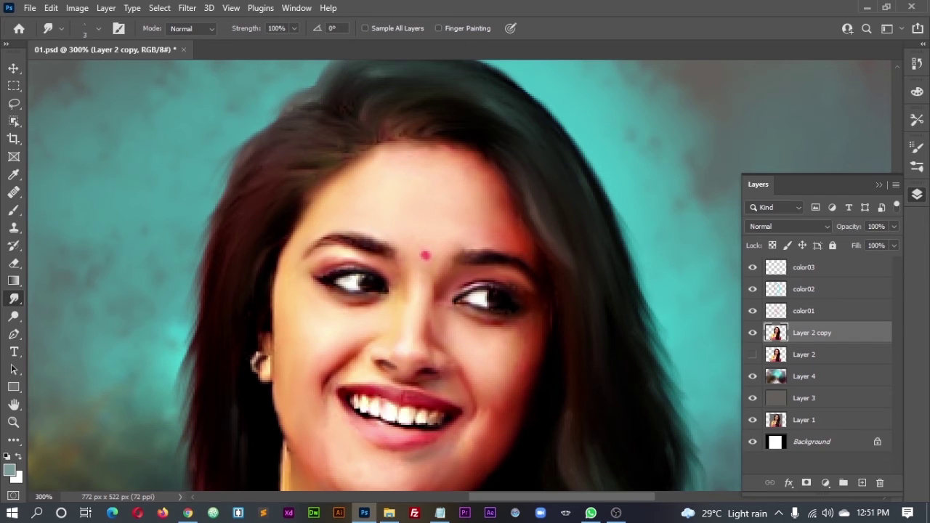
scroll(368, 263, "down", 2)
scroll(367, 263, "up", 2)
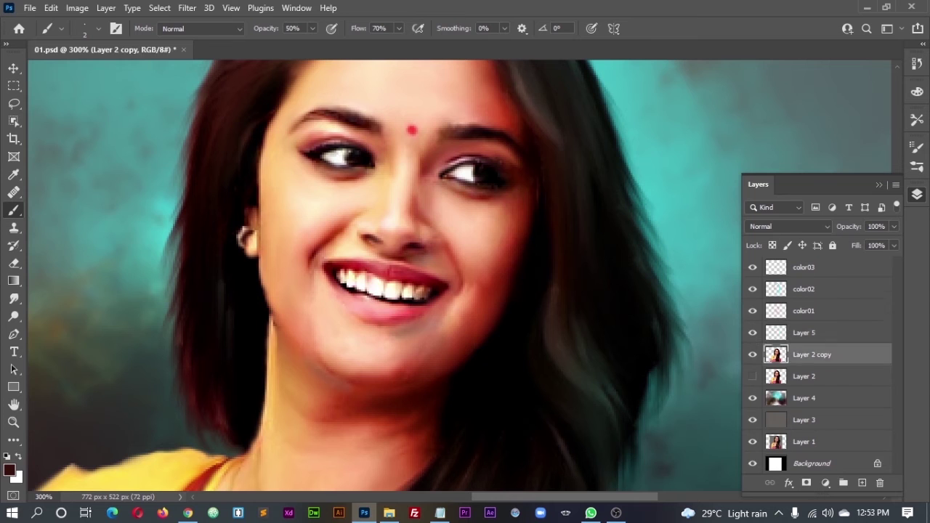
On a new layer, paint the upper and lower lips dark red
key("Return")
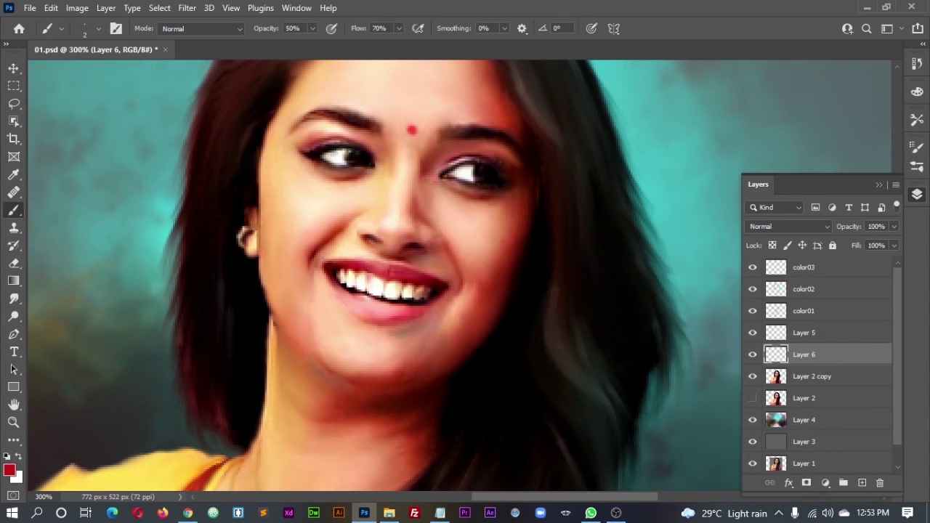
key("Delete")
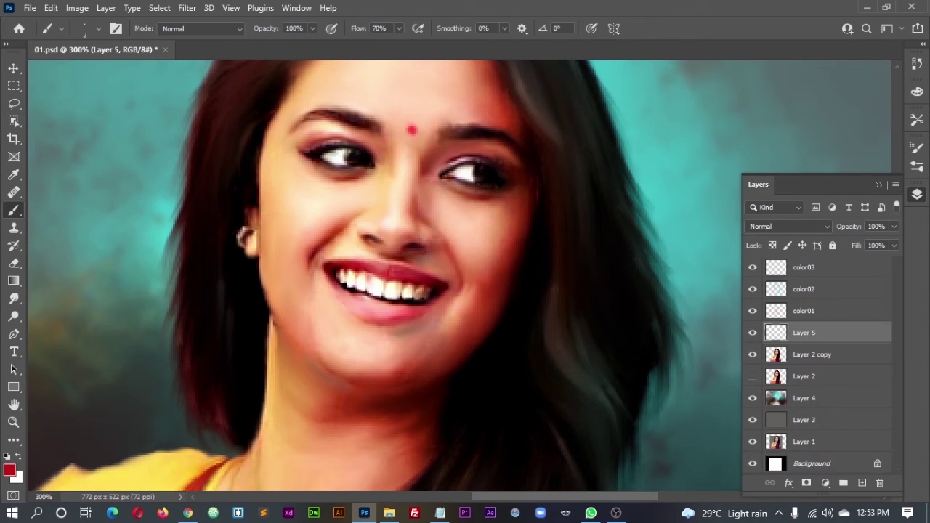
key("ctrl+z")
key("ctrl+z")
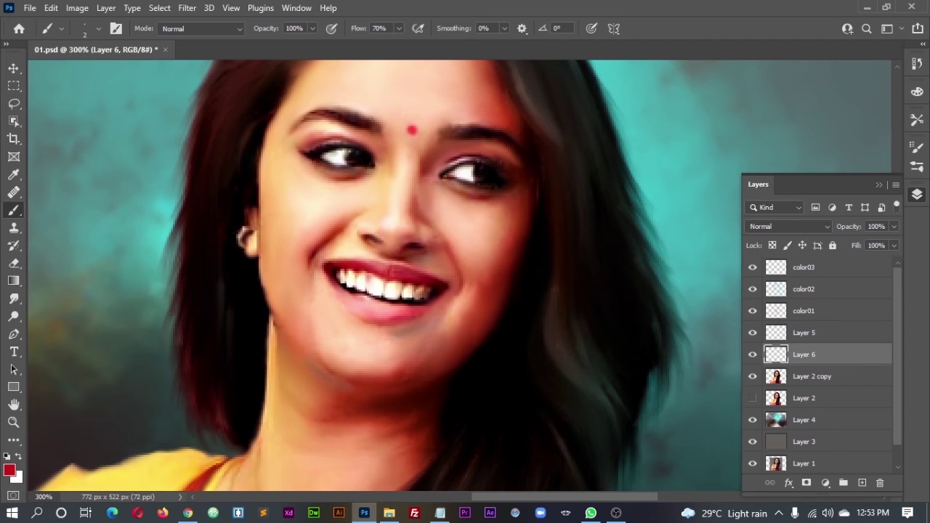
left_click_drag(363, 266, 380, 263)
left_click_drag(340, 285, 373, 309)
mouse_move(331, 282)
left_mouse_down()
mouse_move(369, 318)
mouse_move(434, 304)
mouse_move(347, 298)
mouse_move(414, 315)
mouse_move(361, 301)
left_mouse_up()
key("bracketright")
key("bracketright")
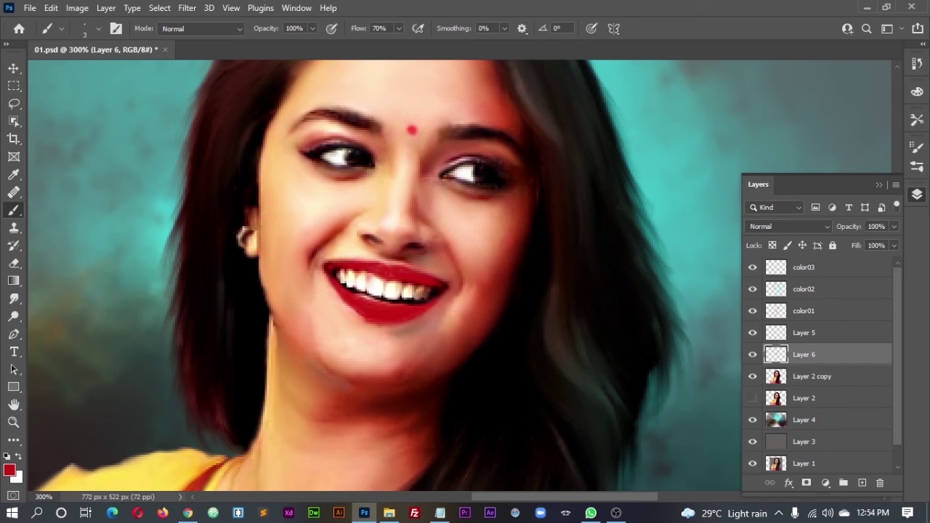
Set the lip layer's blend mode to Color
left_click(789, 226)
left_click(770, 481)
left_click(9, 470)
key("Return")
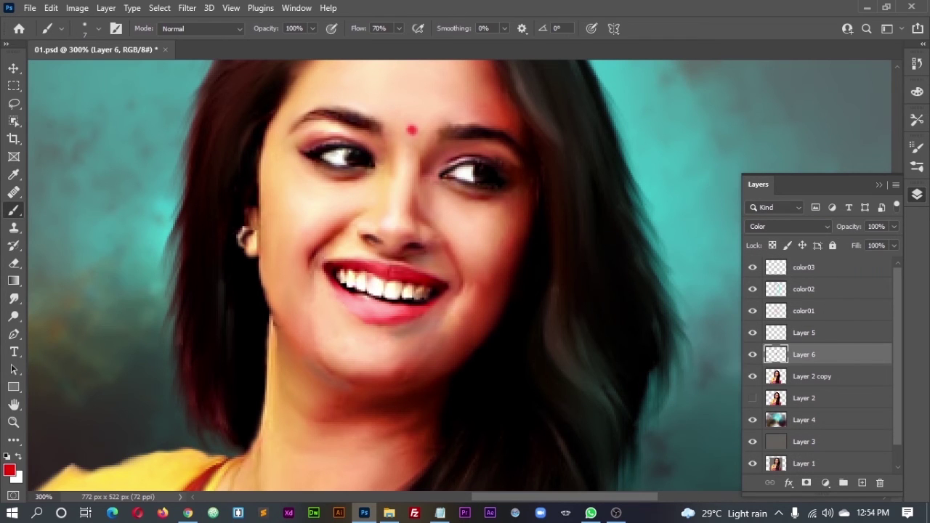
key("ctrl+minus")
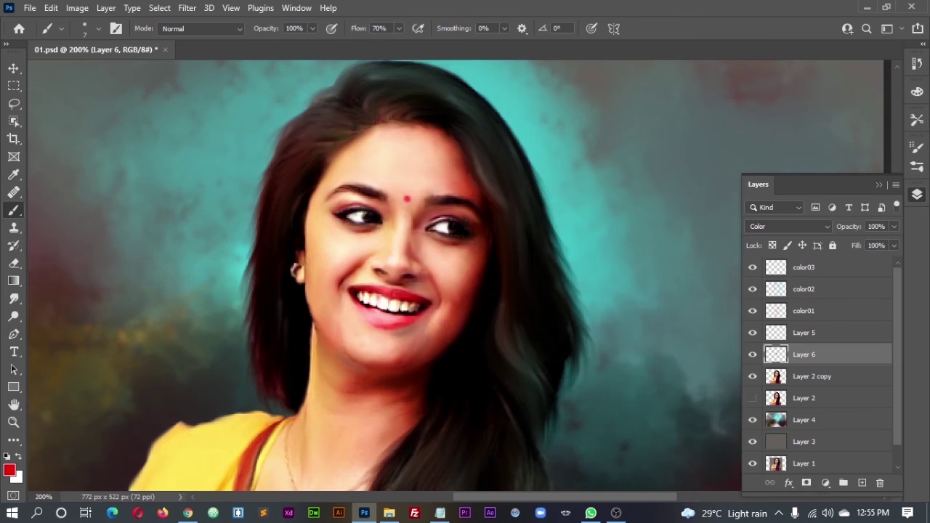
left_click(8, 471)
key("Return")
Add a new empty layer above the lip tint and zoom in on the mouth
key("ctrl+plus")
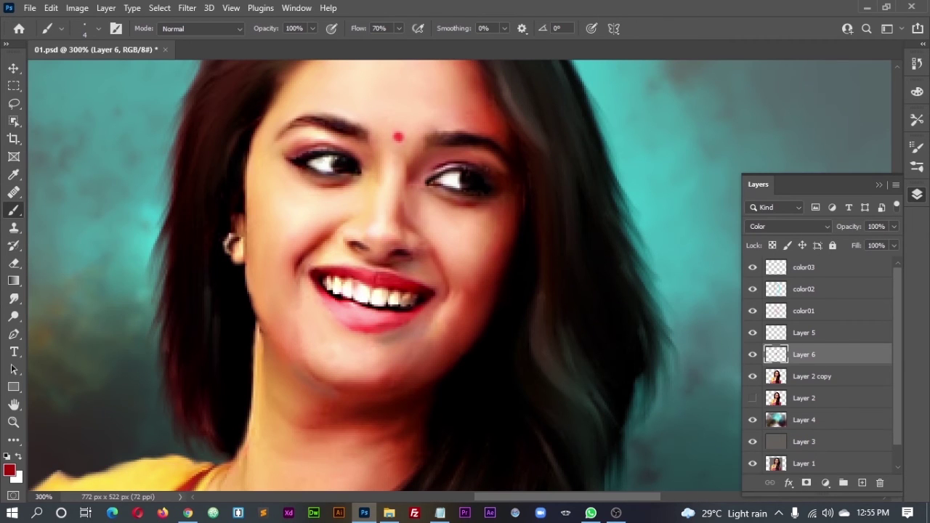
key("ctrl+0")
key("ctrl+plus")
key("ctrl+plus")
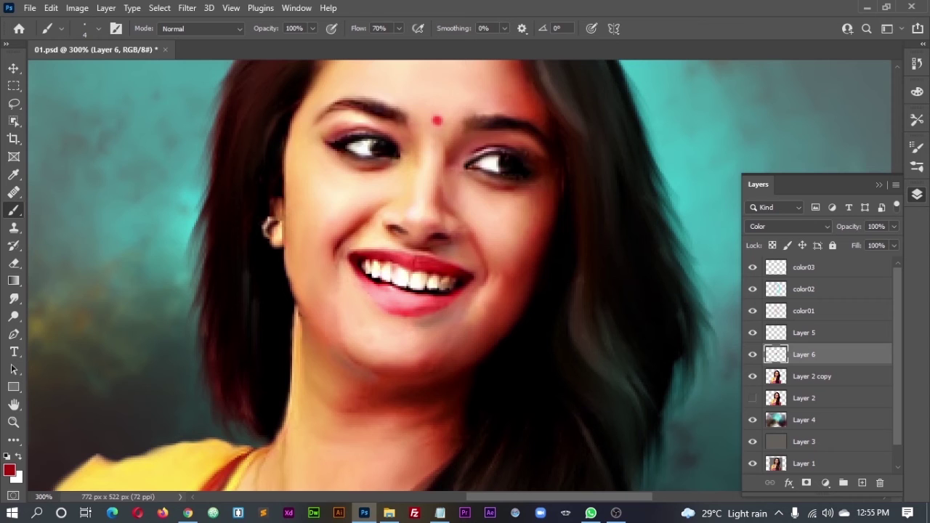
key("ctrl+shift+alt+n")
key("ctrl+plus")
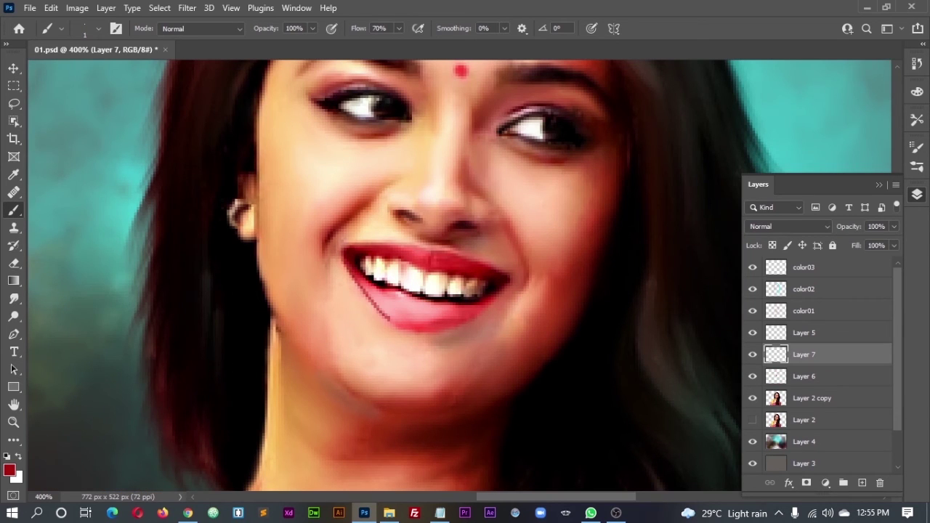
Set Layer 7's opacity to 33% and the smudge size to 2
key("ctrl+minus")
left_click(894, 226)
left_click_drag(892, 245, 845, 244)
key("ctrl+plus")
key("r")
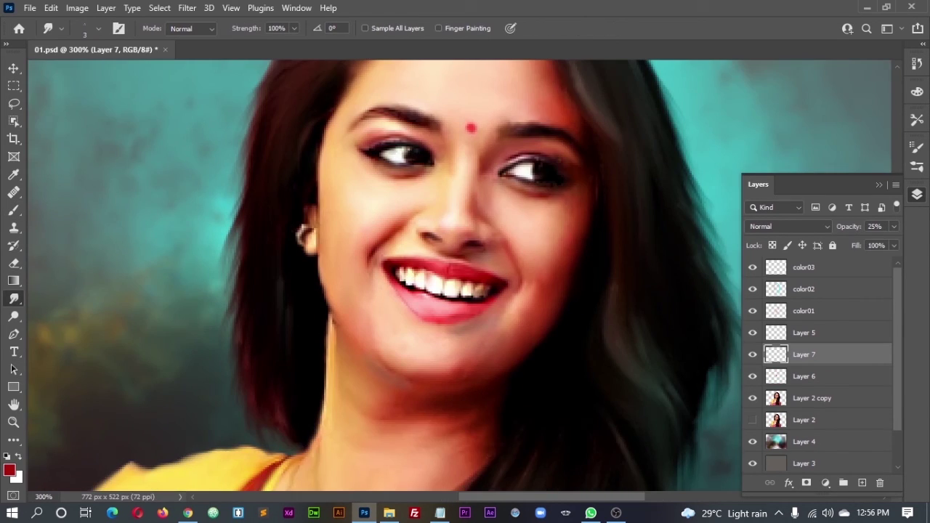
key("ctrl+plus")
right_click(401, 76)
key("Escape")
key("bracketright")
left_click(893, 226)
left_click_drag(845, 245, 851, 245)
Paint white lip highlights with a size 3 brush, then soften with a size 1 smudge
key("x")
key("b")
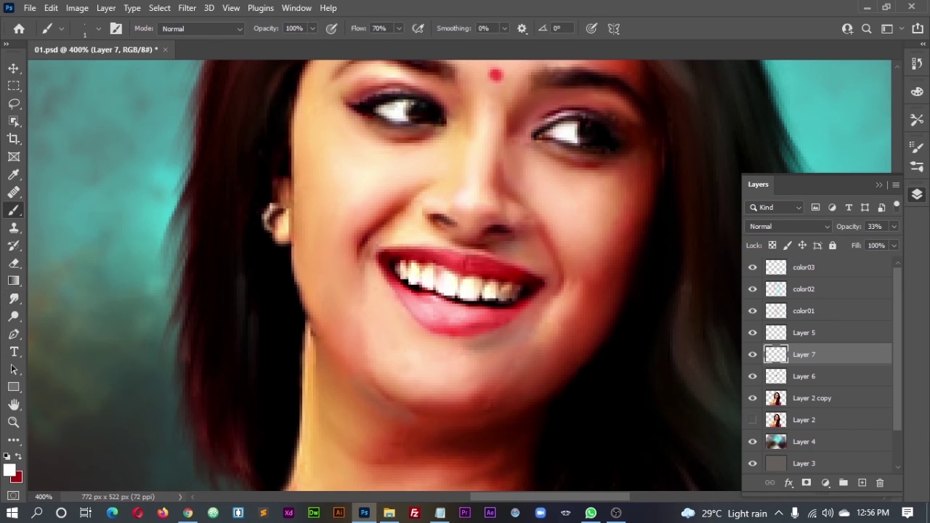
key("ctrl+minus")
key("bracketright")
key("bracketright")
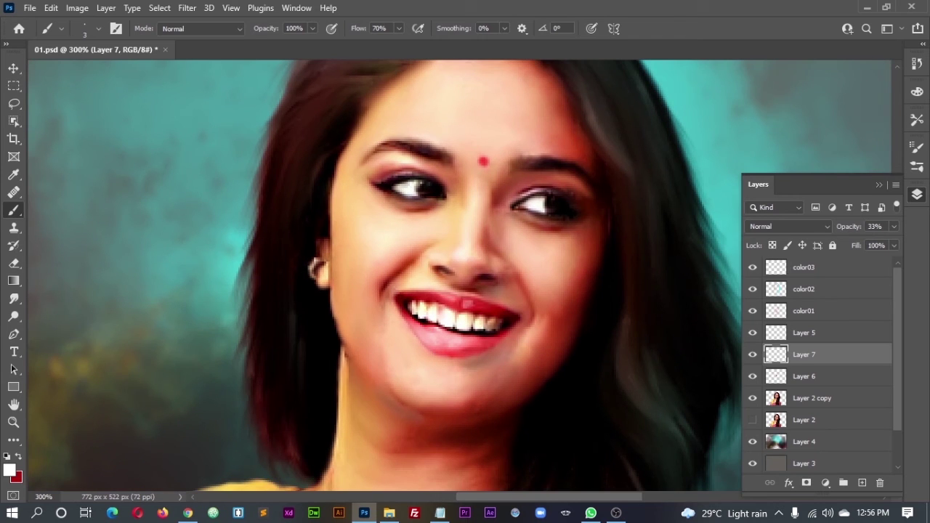
left_click(14, 298)
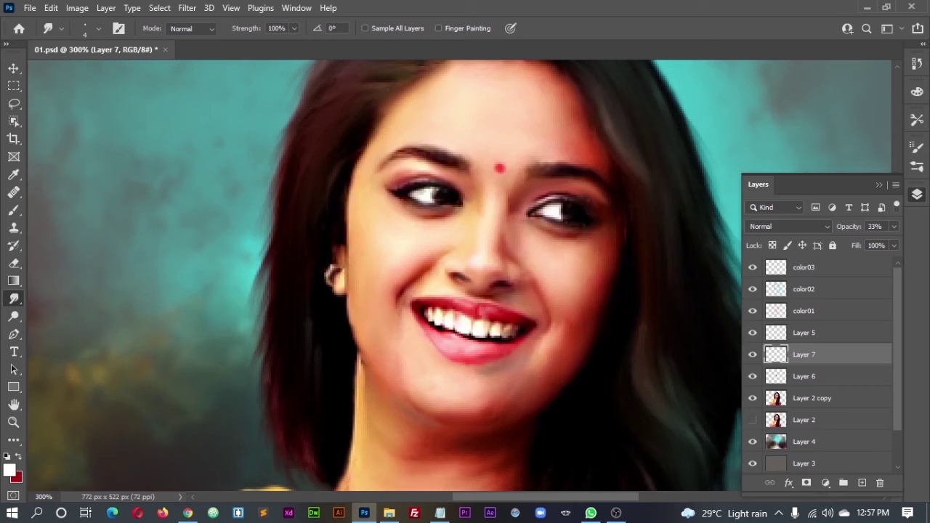
key("ctrl+plus")
key("bracketleft")
key("bracketleft")
key("bracketleft")
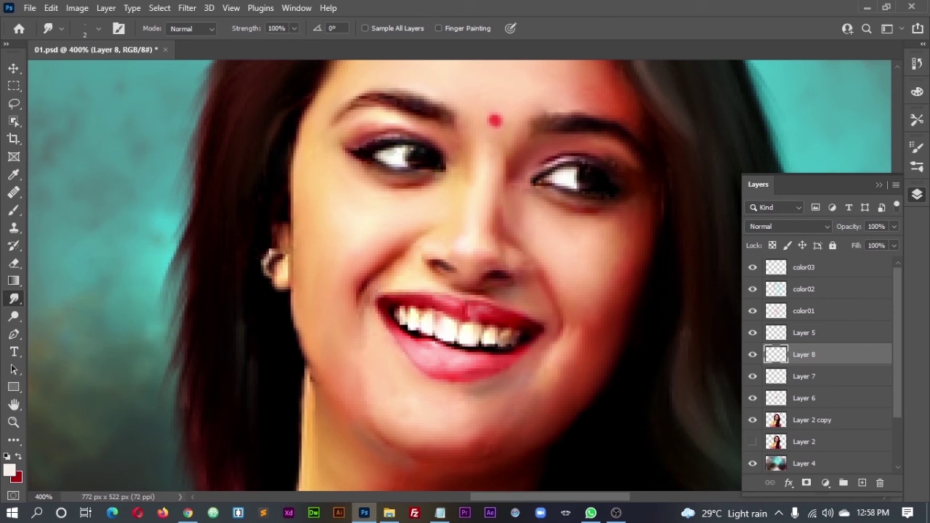
Paint light peach skin tone on Layer 8 at 61% opacity and smudge it
key("b")
left_click(474, 300, "alt")
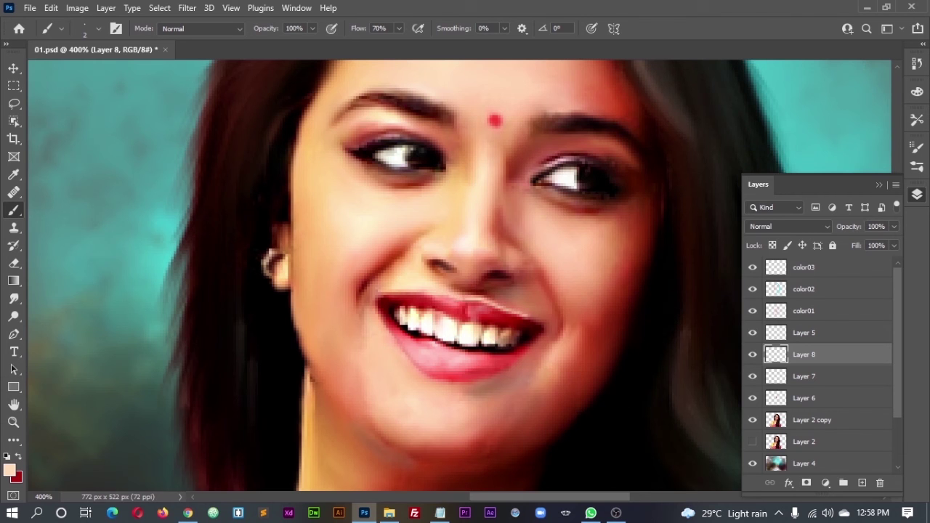
key("ctrl+minus")
mouse_move(893, 226)
left_mouse_down()
mouse_move(856, 242)
mouse_move(870, 242)
left_mouse_up()
key("r")
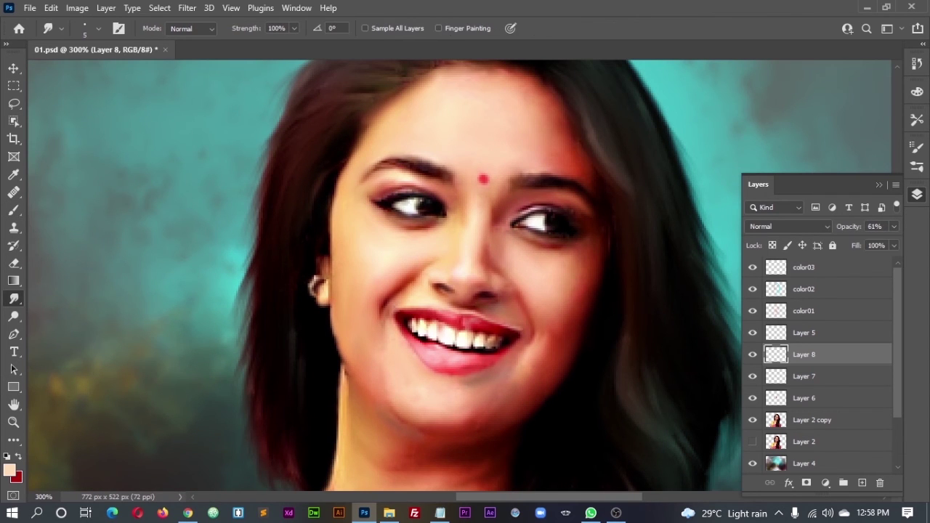
key("ctrl+minus")
key("ctrl+minus")
key("ctrl+plus")
key("ctrl+plus")
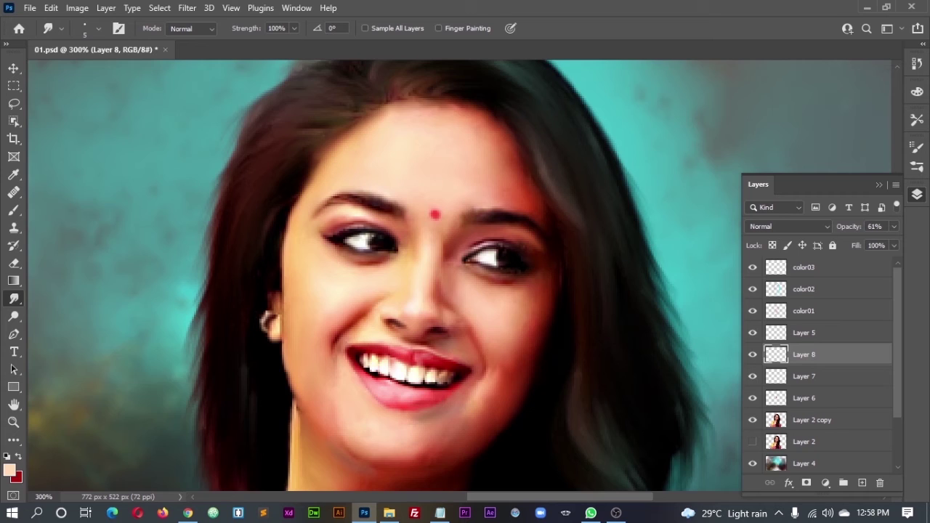
Add red touches to the lips with brush and smudge, then select the woman's outline
key("d")
key("x")
key("ctrl+plus")
key("b")
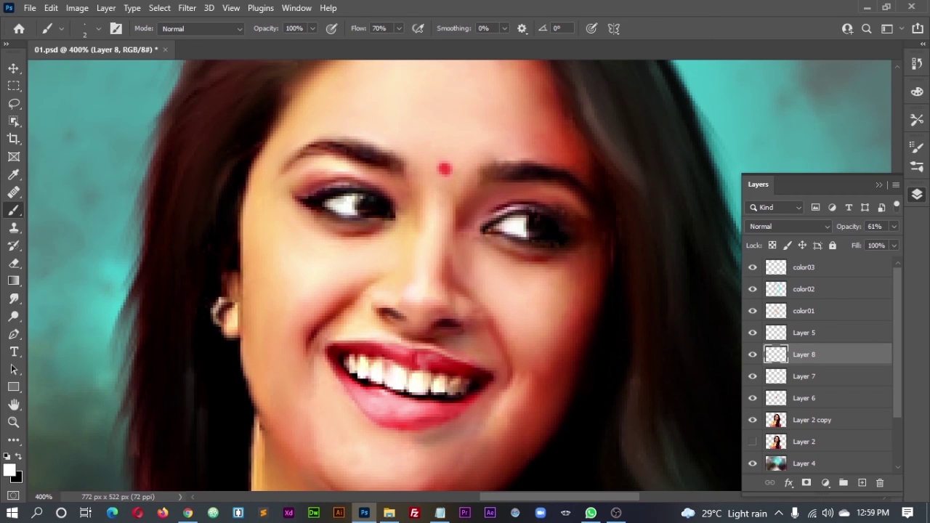
key("r")
left_click(9, 470)
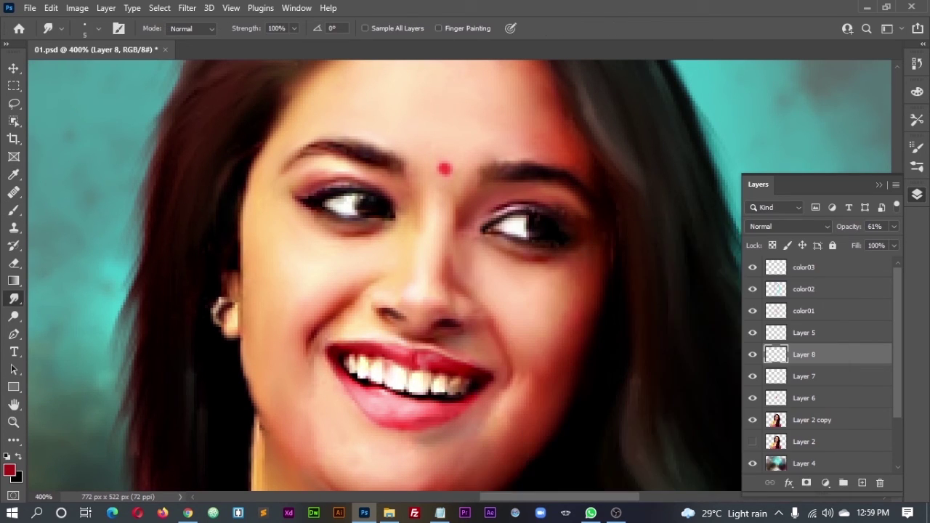
left_click(792, 259)
key("ctrl+plus")
key("b")
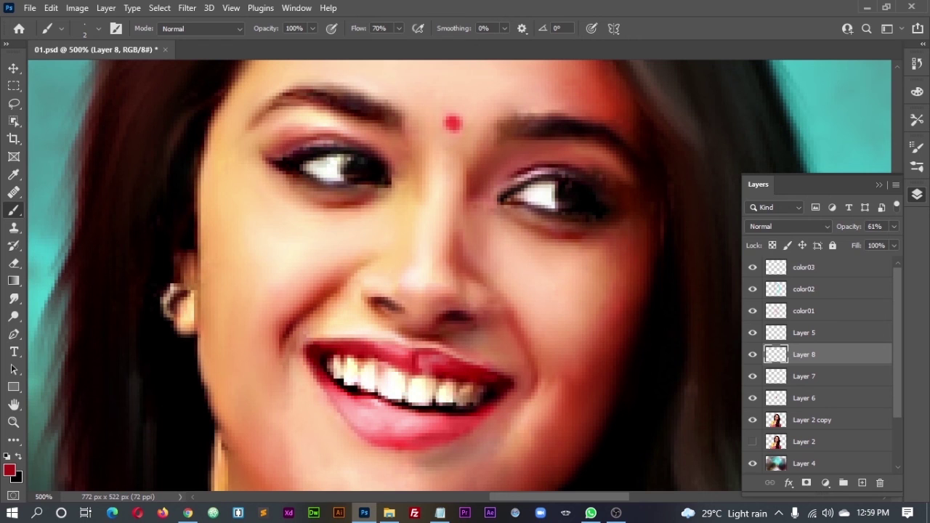
key("r")
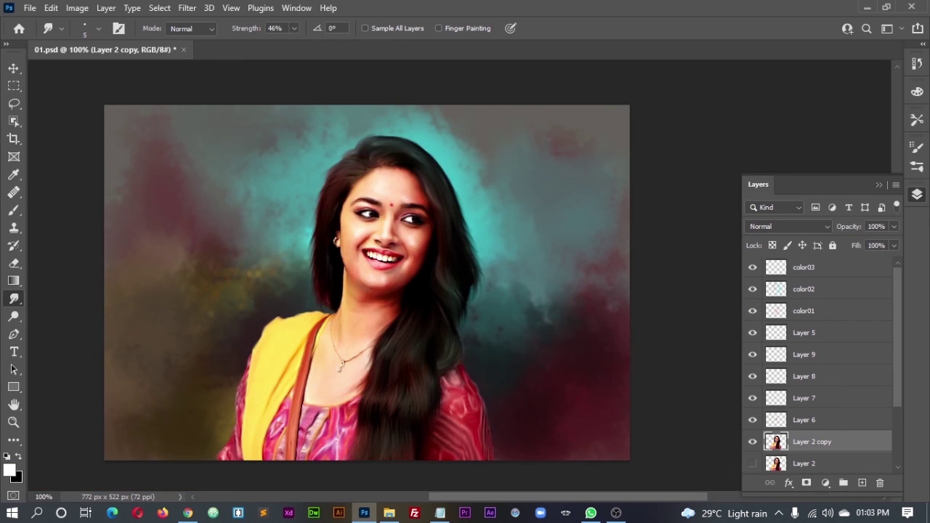
left_click(775, 441, "ctrl")
On a new layer, paint #29a8e0 and red over the hair at 59% opacity, then deselect
key("b")
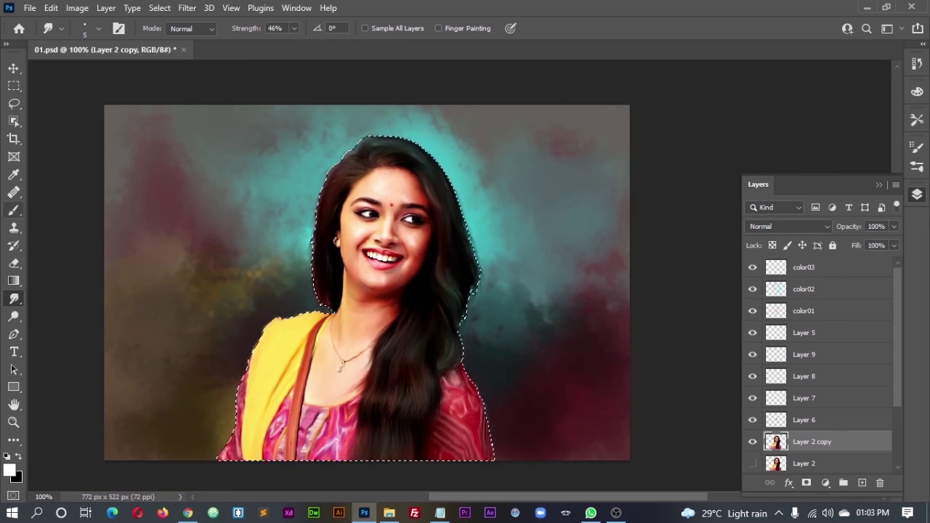
key("ctrl+shift+n")
key("Return")
left_click(9, 470)
type("29a8e0")
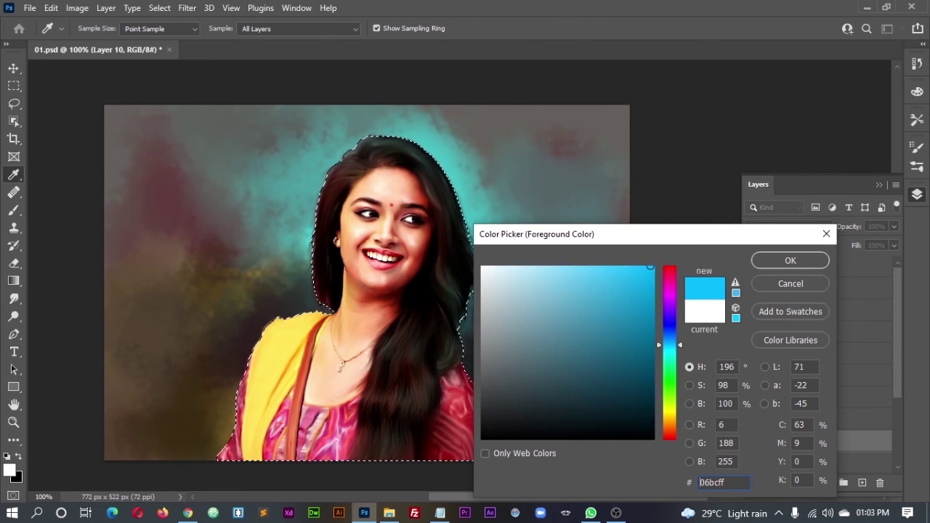
key("Return")
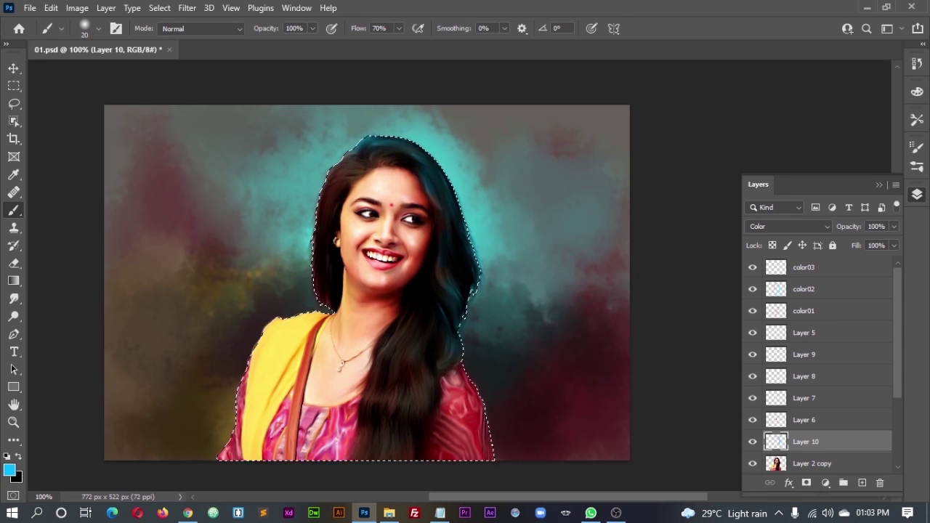
left_click_drag(894, 226, 869, 246)
left_click(10, 470)
left_click(790, 259)
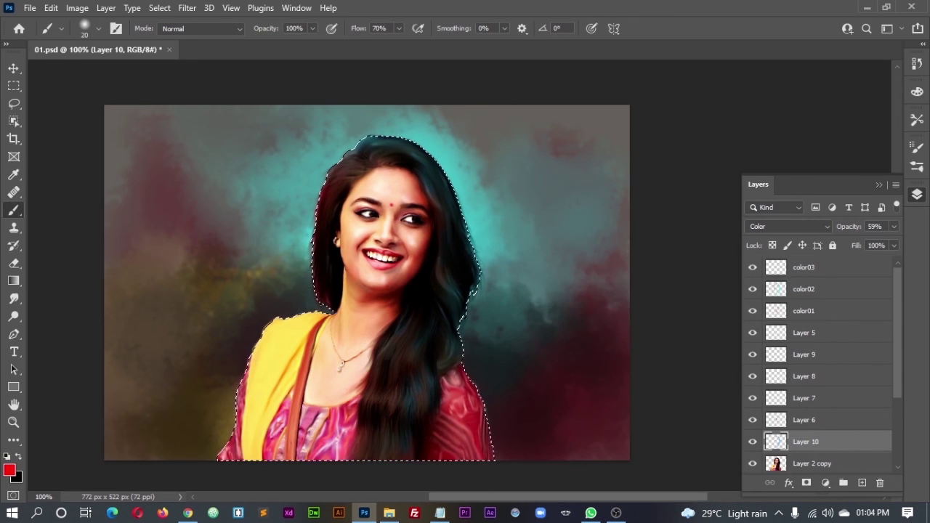
key("ctrl+d")
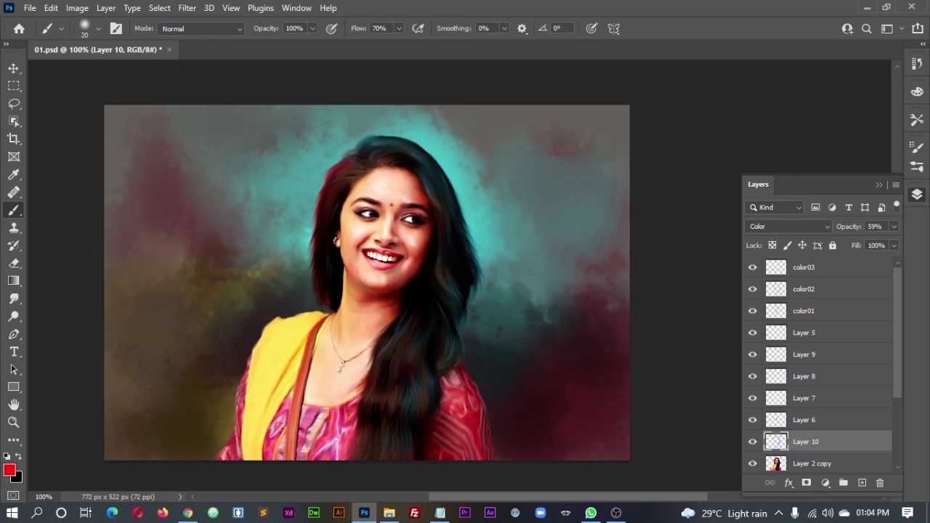